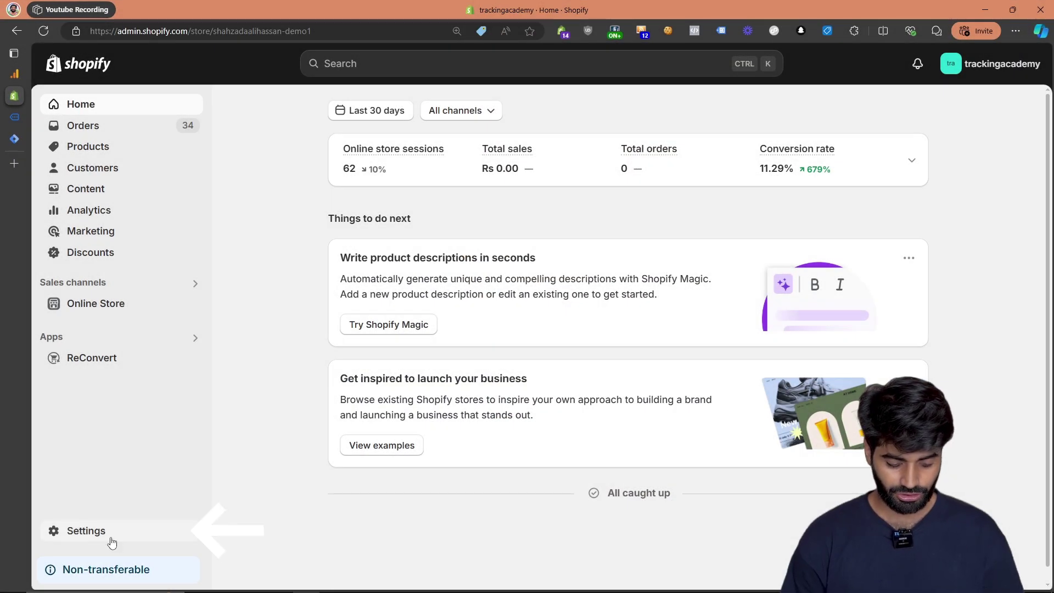
Go to Settings > Customer events, where the ReConvert app pixel is listed.
click(86, 531)
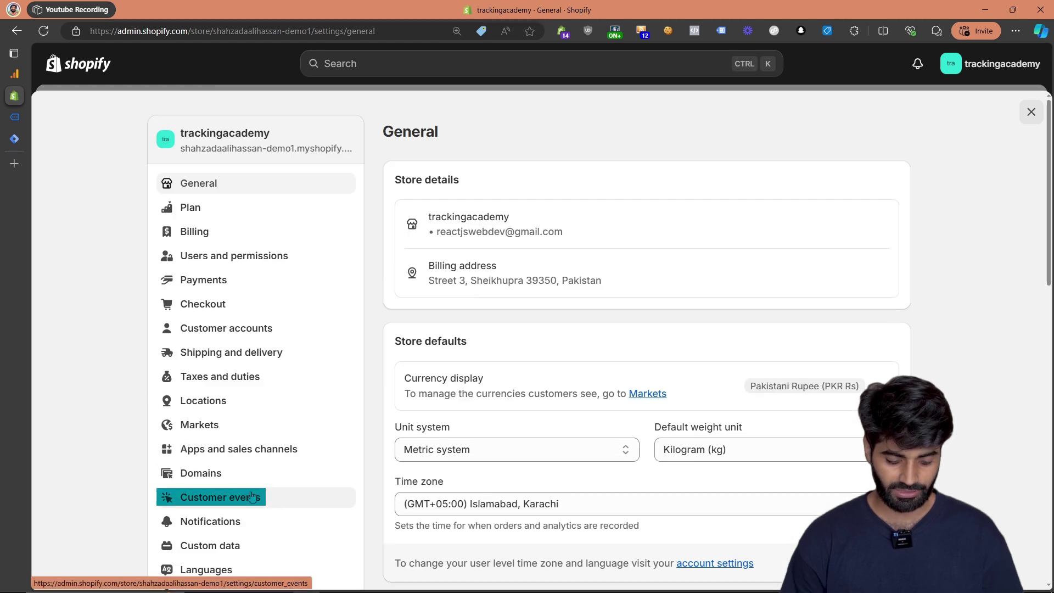
click(251, 496)
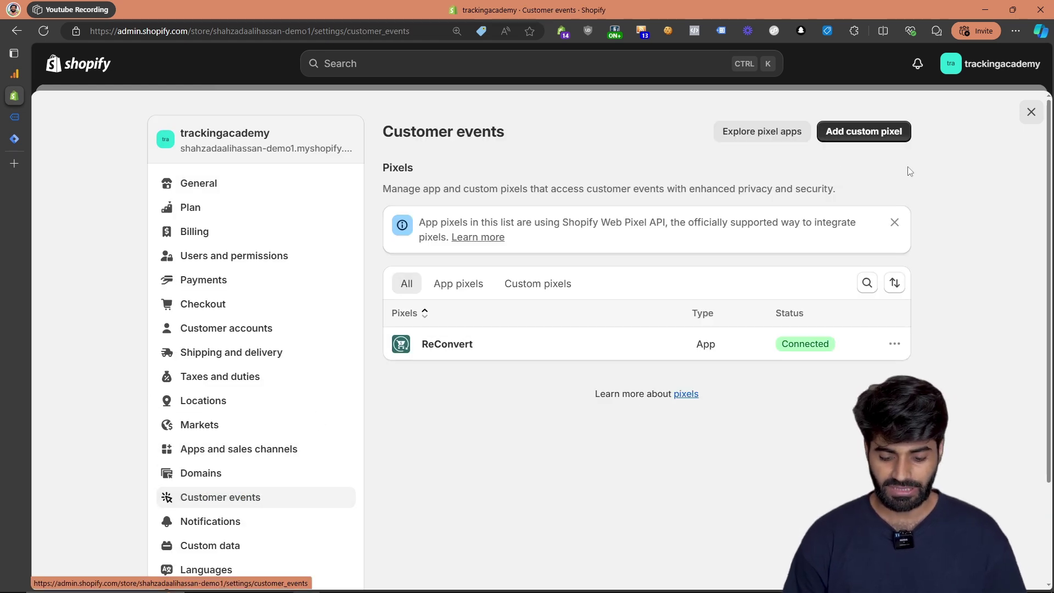
Add a new custom pixel named DataLayer.
click(893, 137)
click(603, 323)
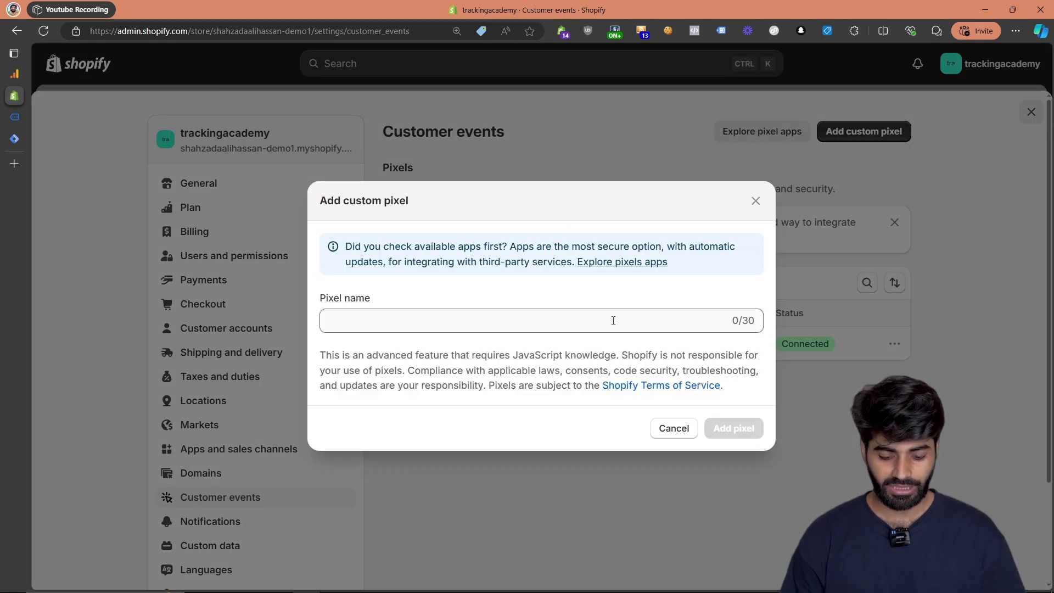
text(DataLayer)
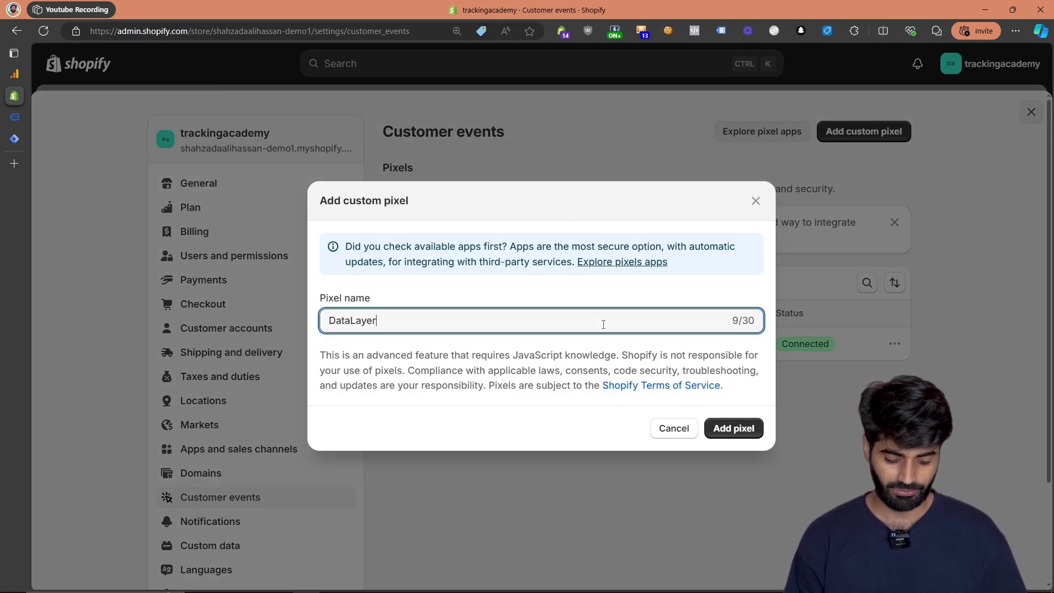
click(753, 429)
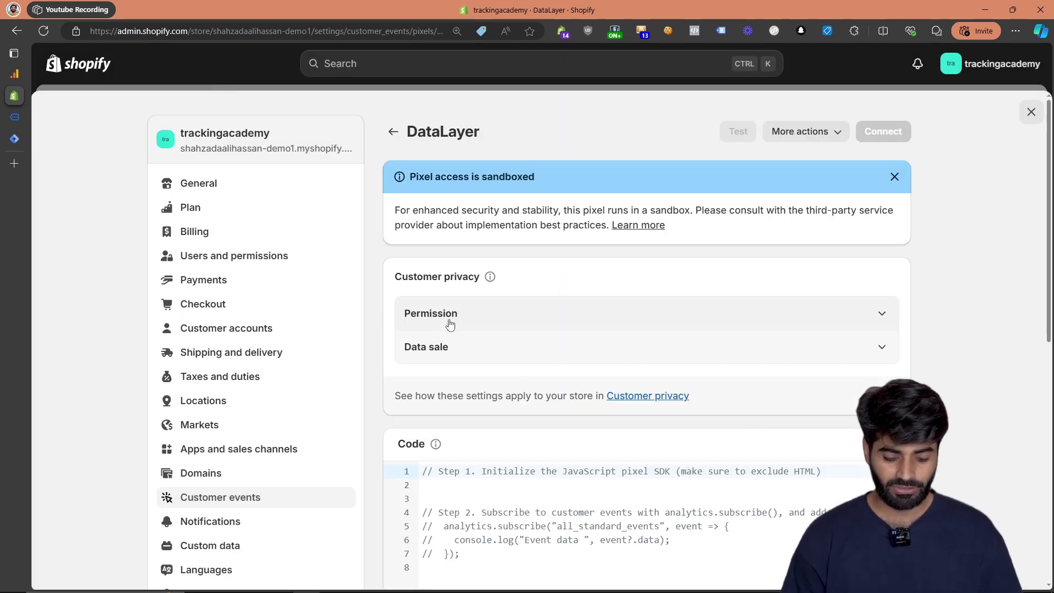
Set the pixel's permission to Not required and data sale to 'does not qualify'.
click(450, 324)
click(412, 373)
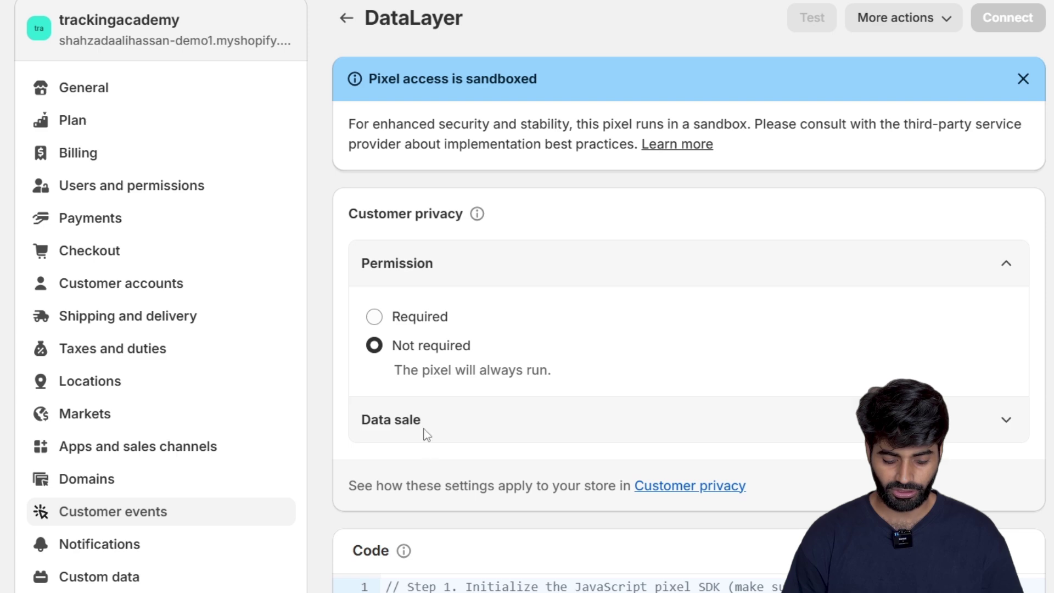
click(426, 434)
click(421, 441)
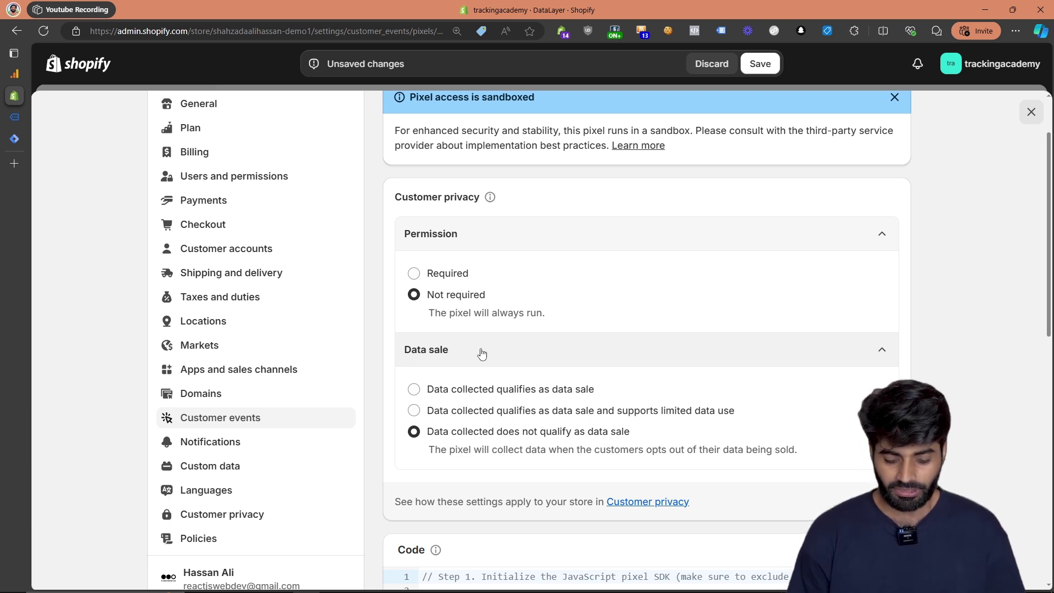
Replace the pixel's starter code with the pasted DataLayer tracking script.
scroll(481, 352, down, 5)
click(420, 295)
key(ctrl+a)
key(BackSpace)
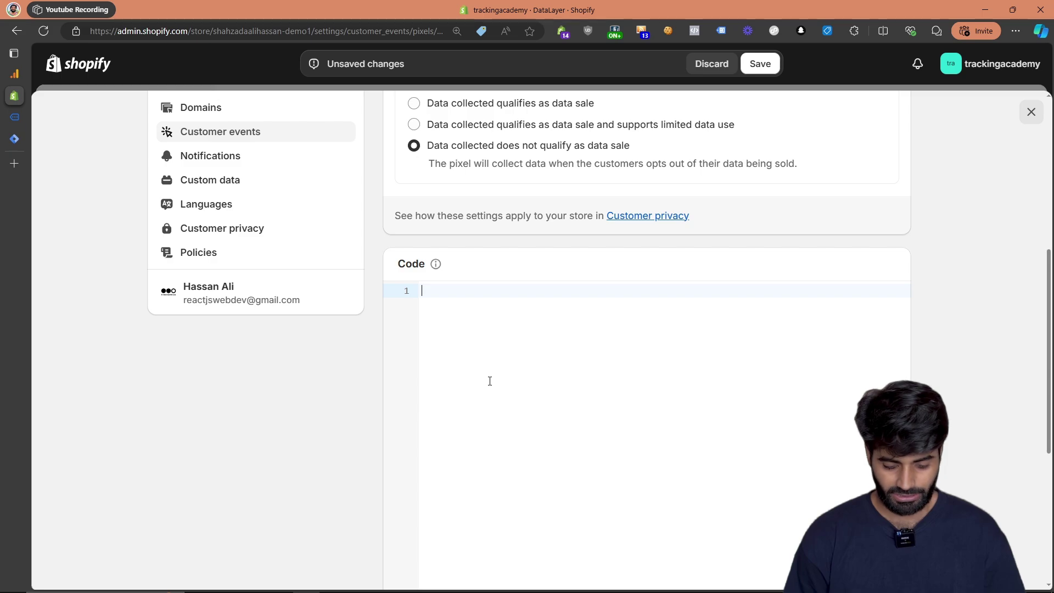
key(ctrl+v)
scroll(490, 381, up, 20)
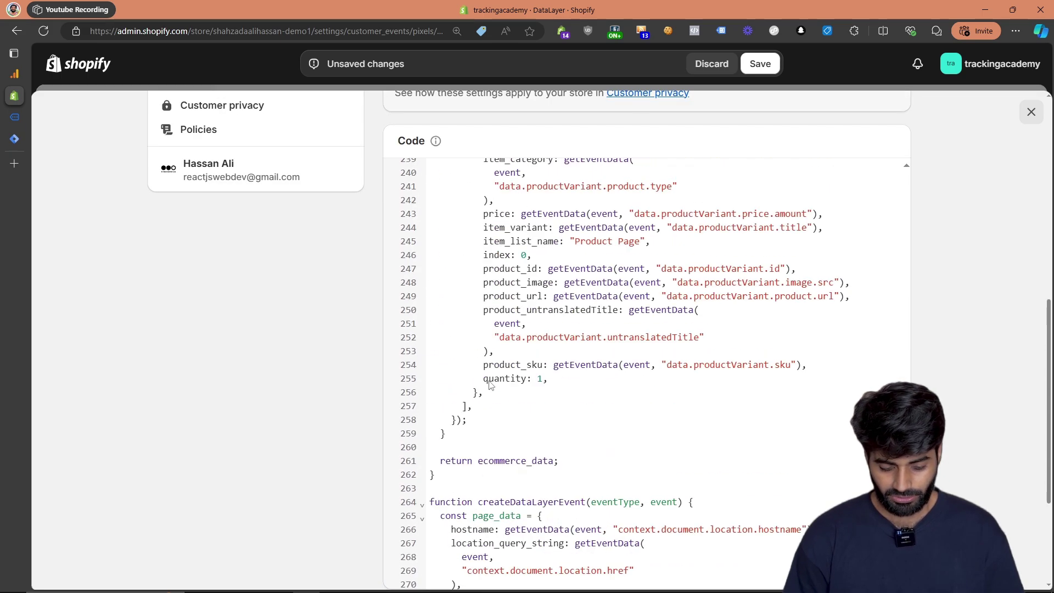
scroll(490, 384, up, 10)
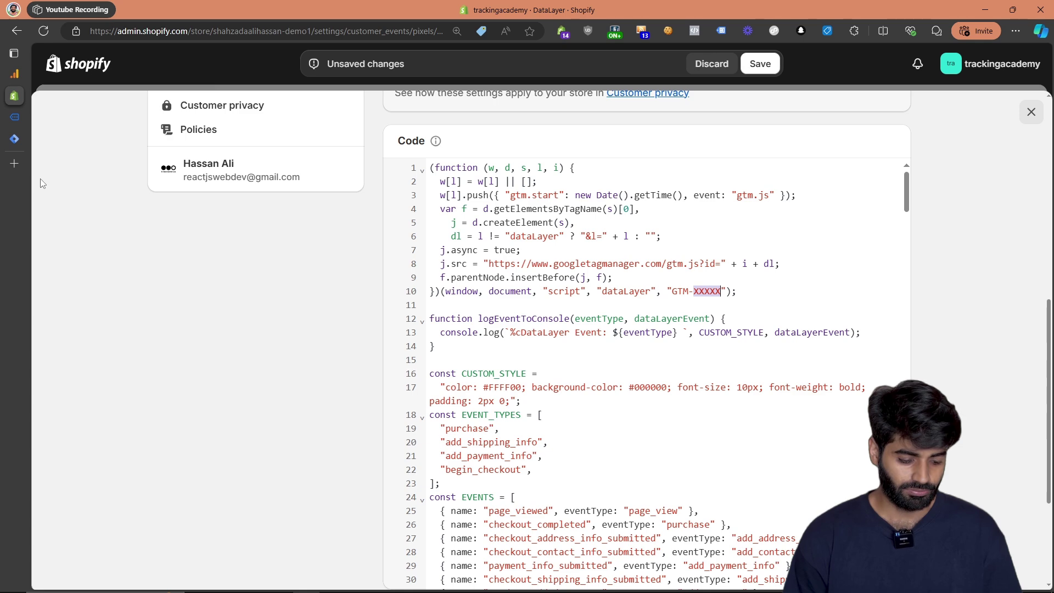
Copy the container ID from the GTM container's install snippet.
key(ctrl+Tab)
key(ctrl+Tab)
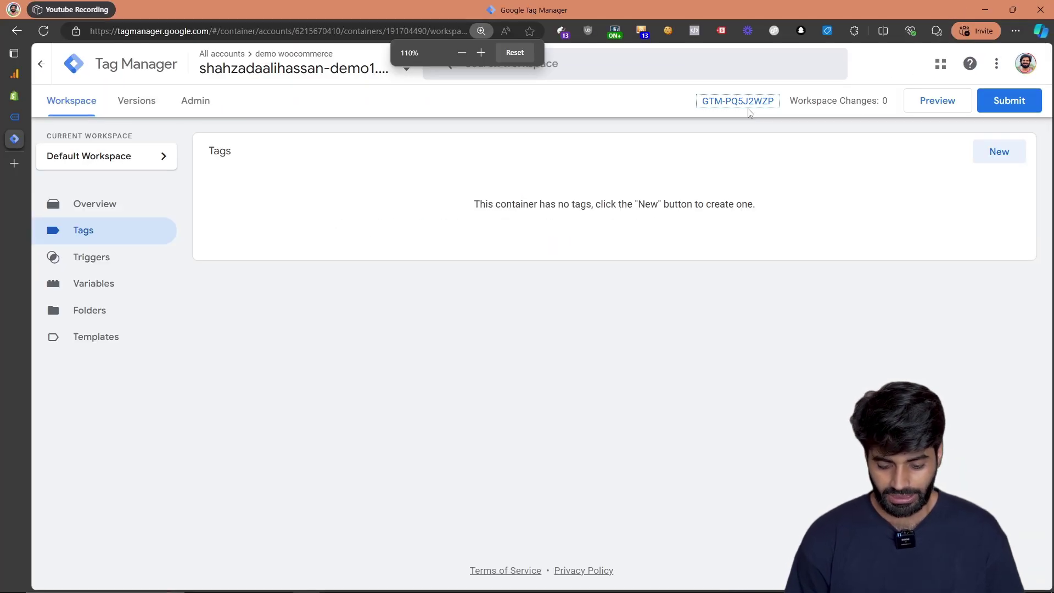
click(693, 125)
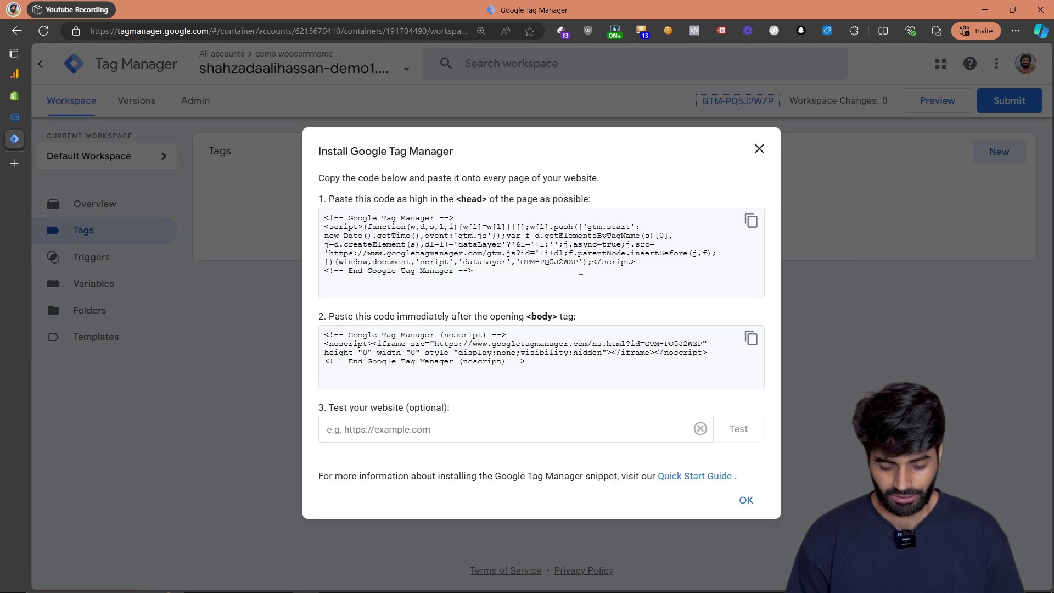
drag(577, 263, 522, 262)
right_click(522, 263)
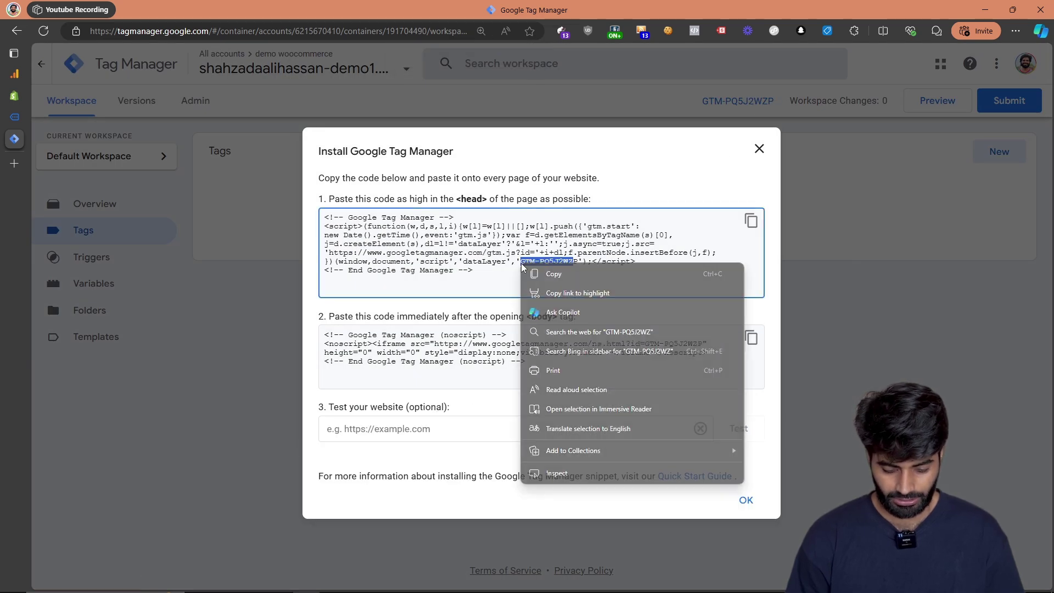
click(557, 276)
Replace the GTM-XXXXX placeholder on line 10 with the copied container ID.
click(33, 95)
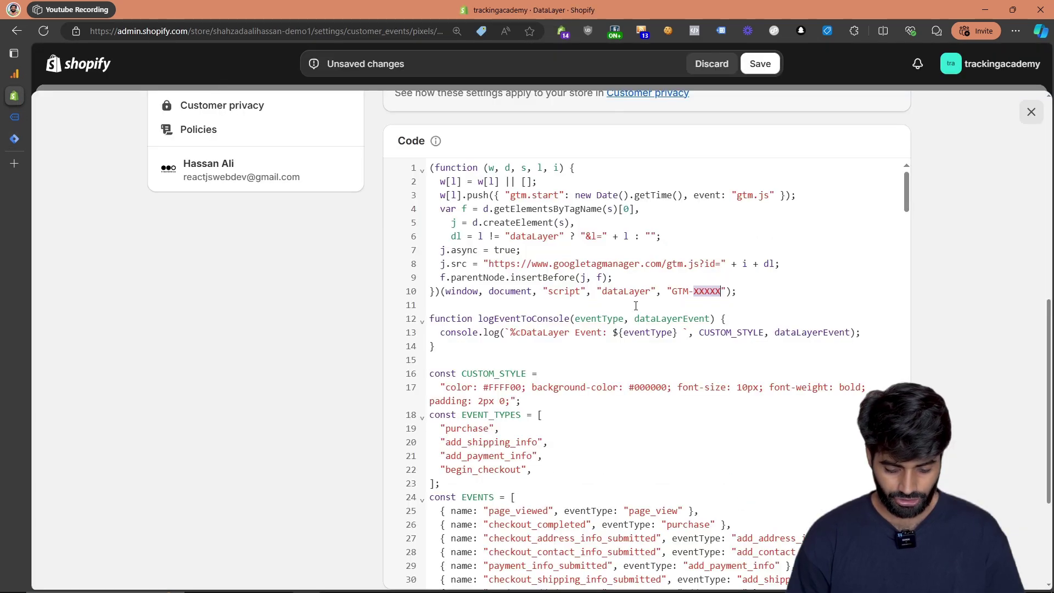
drag(672, 291, 706, 292)
key(ctrl+v)
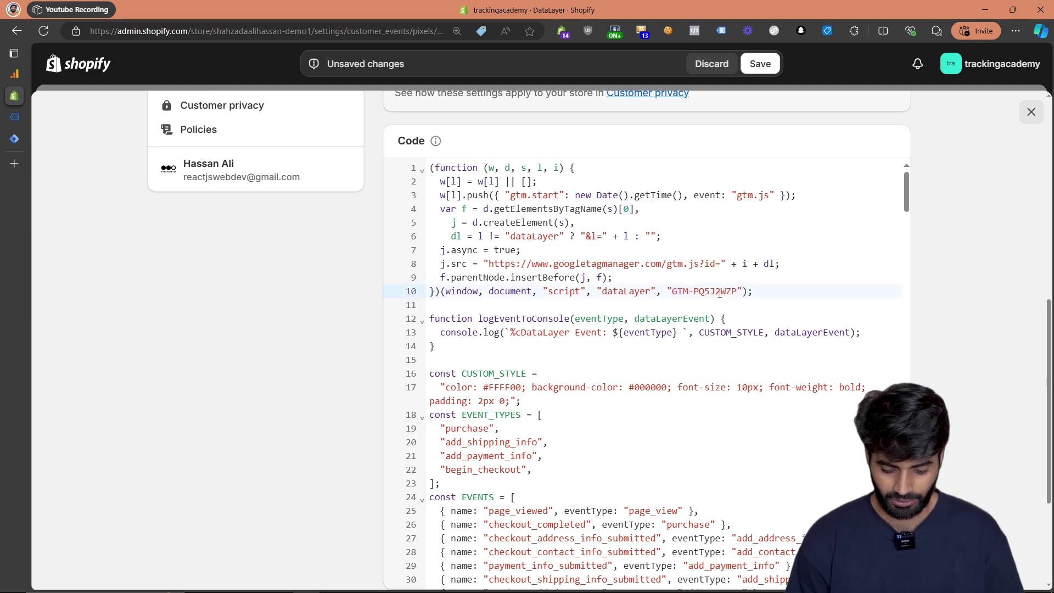
Save and connect the DataLayer pixel, then close Settings to return Home.
click(763, 64)
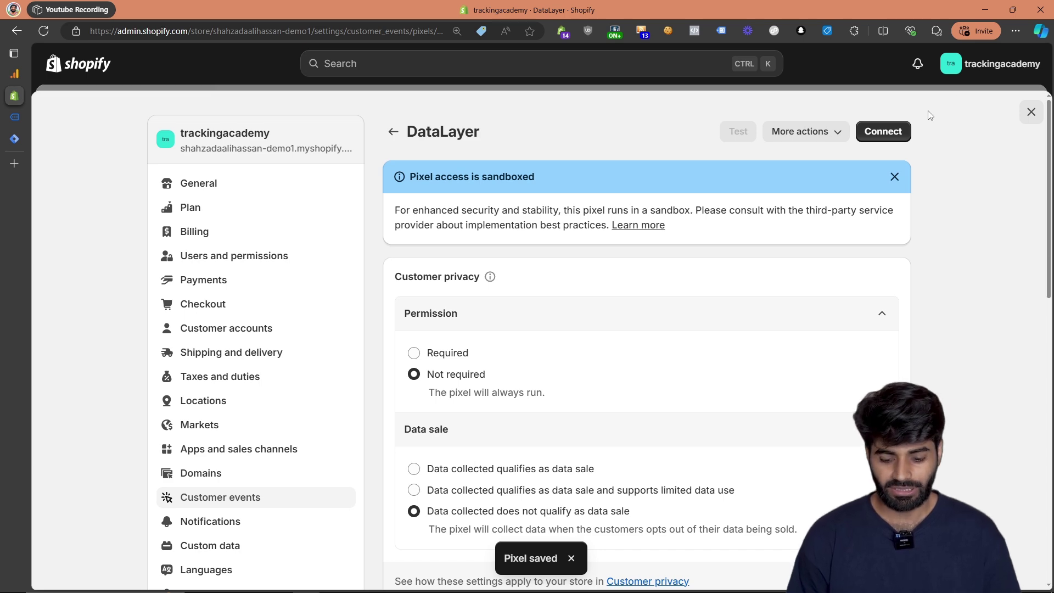
click(900, 131)
click(739, 362)
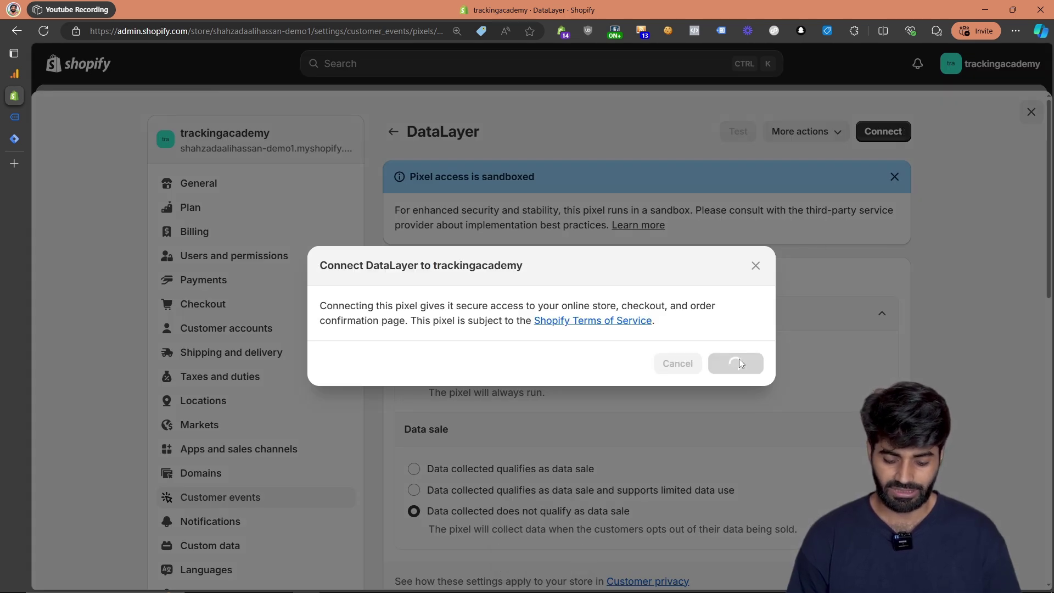
click(1031, 119)
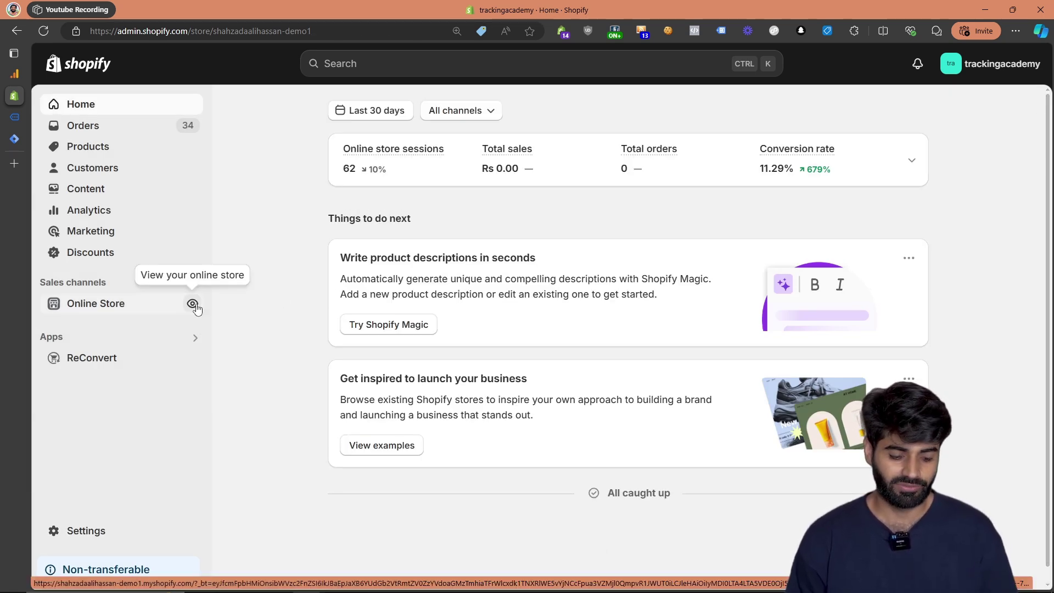
Open the online store and add Product 002 Title to the cart.
click(192, 304)
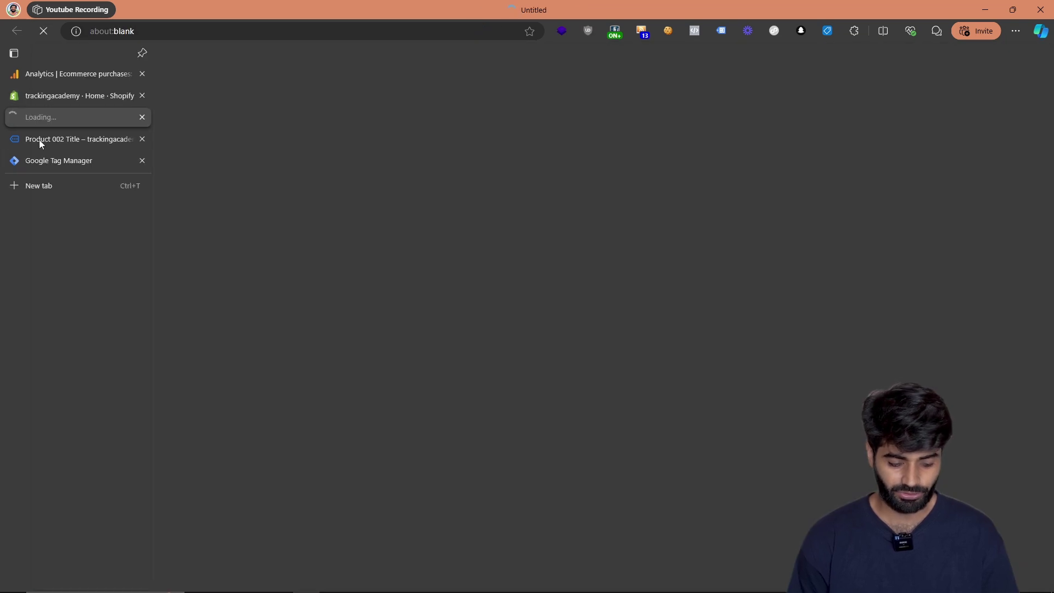
scroll(483, 244, down, 7)
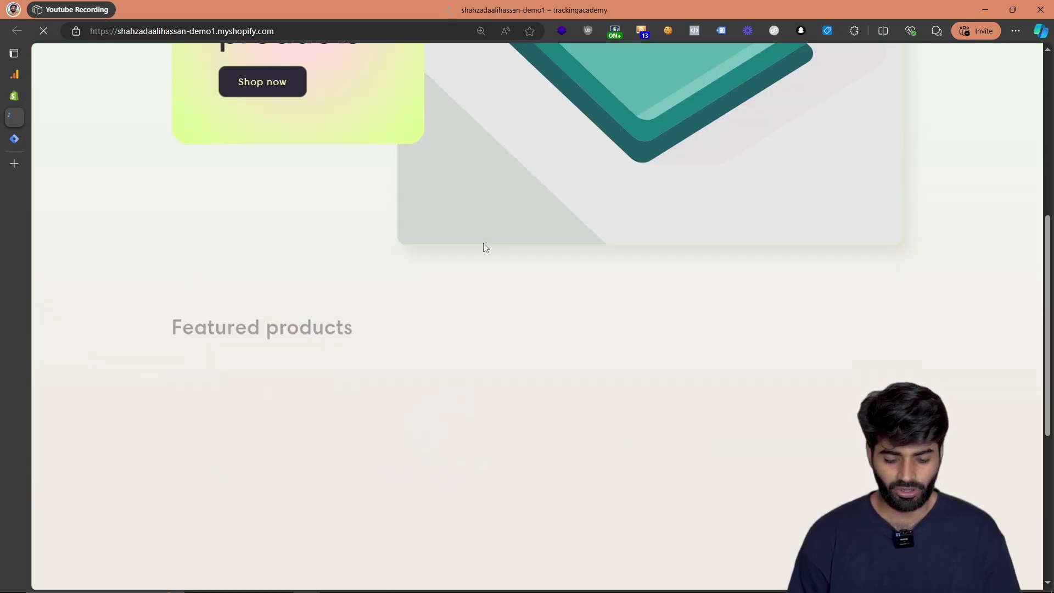
scroll(483, 245, down, 2)
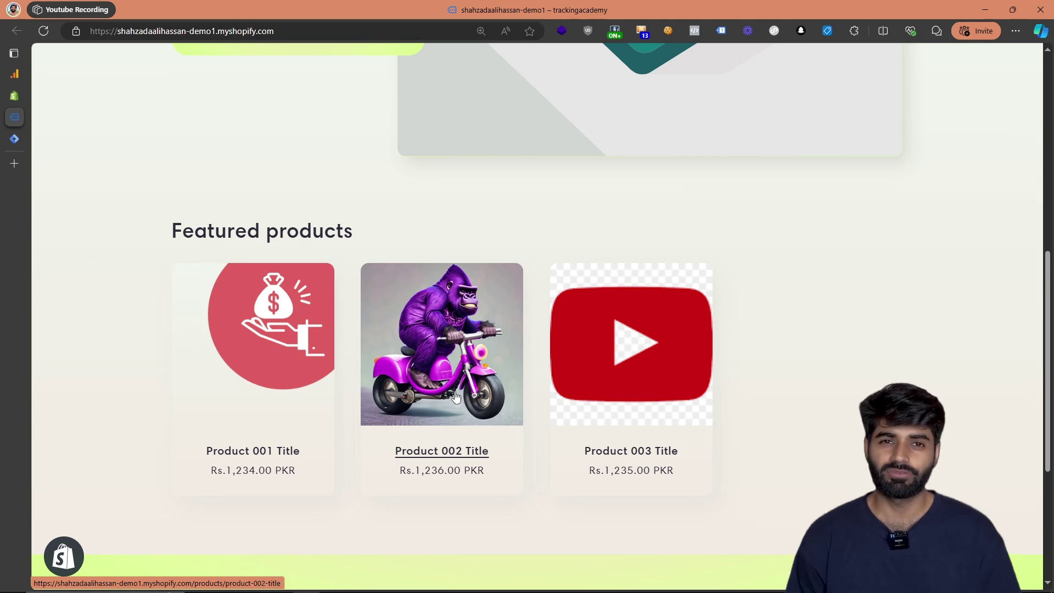
click(455, 397)
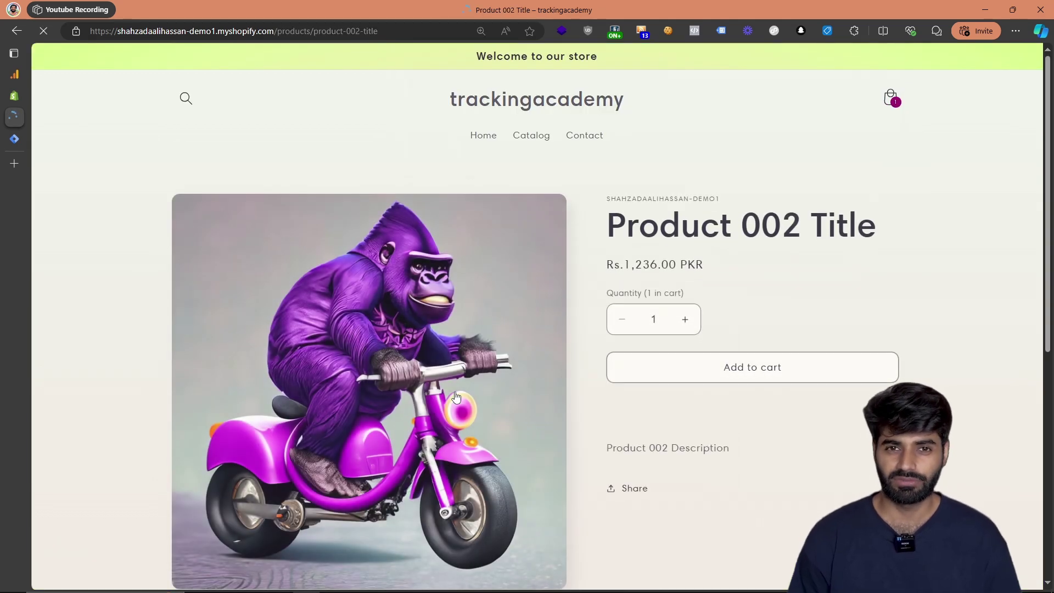
click(705, 381)
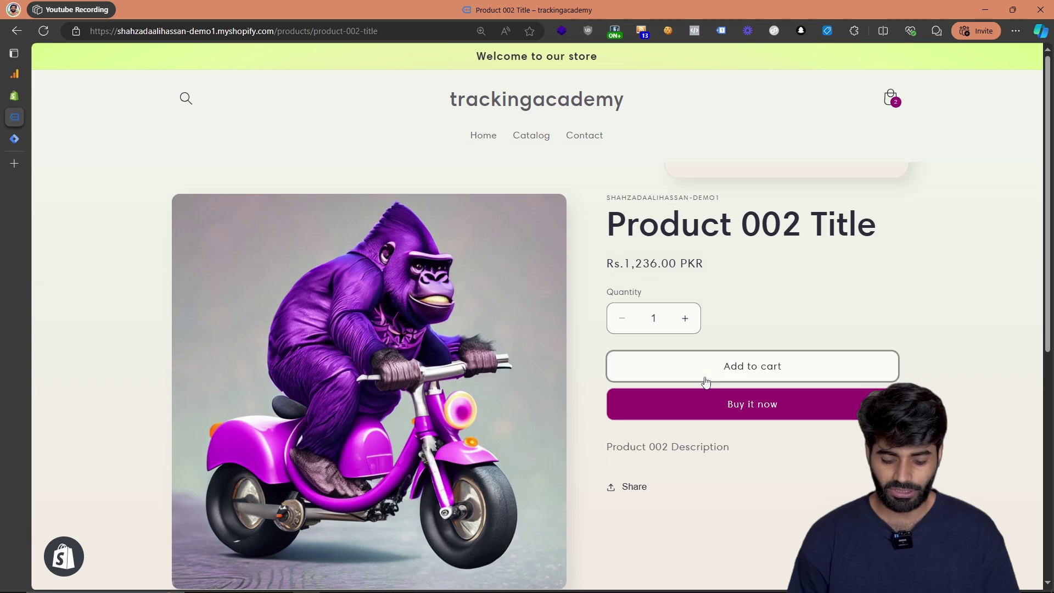
In the browser console, expand the add_to_cart event's ecommerce items showing PKR 1236.
right_click(734, 184)
click(767, 492)
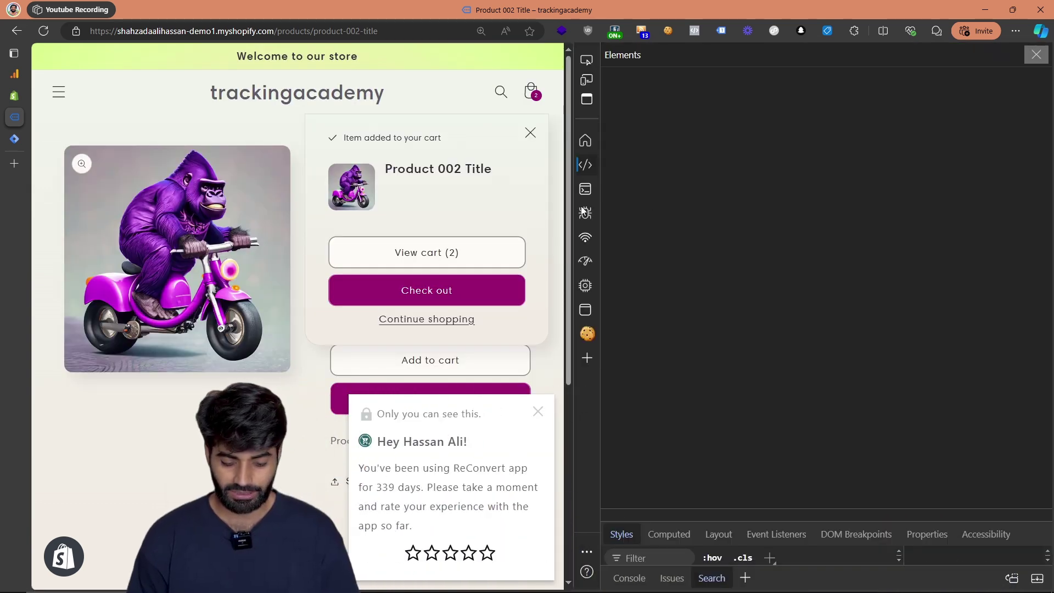
click(585, 200)
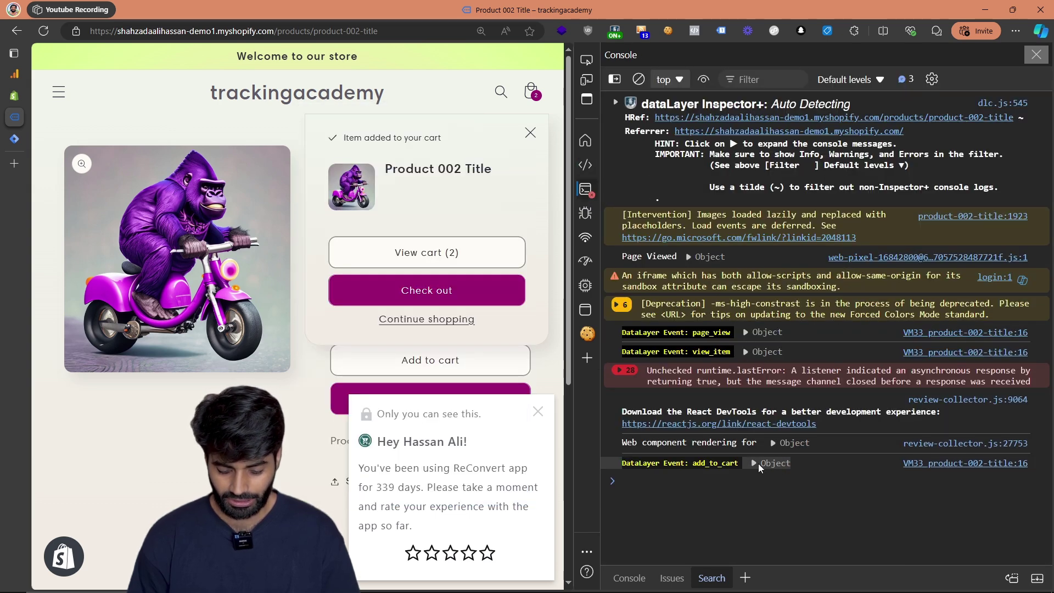
click(758, 463)
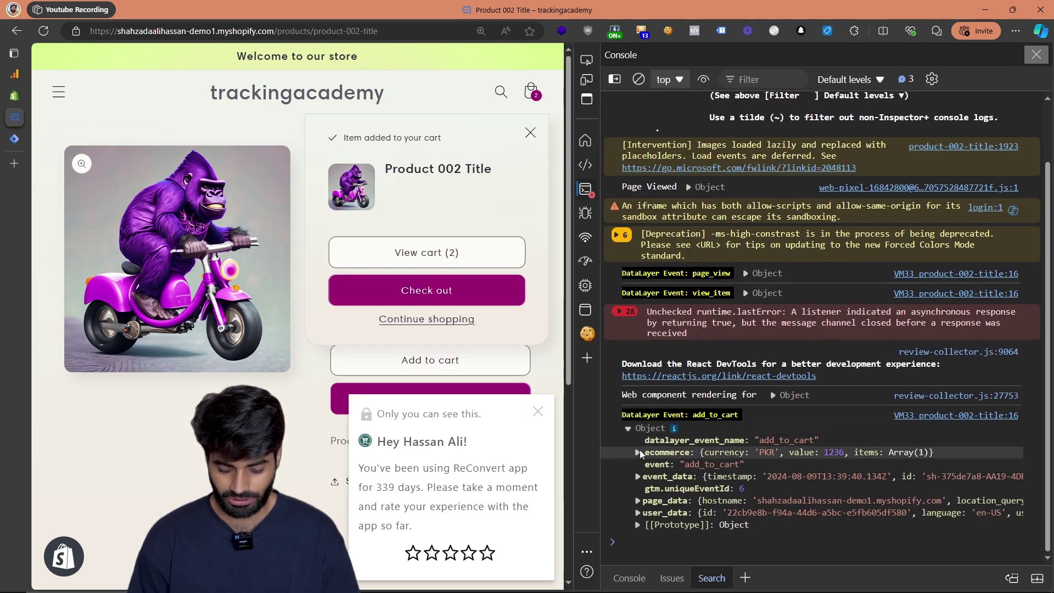
click(638, 452)
click(647, 427)
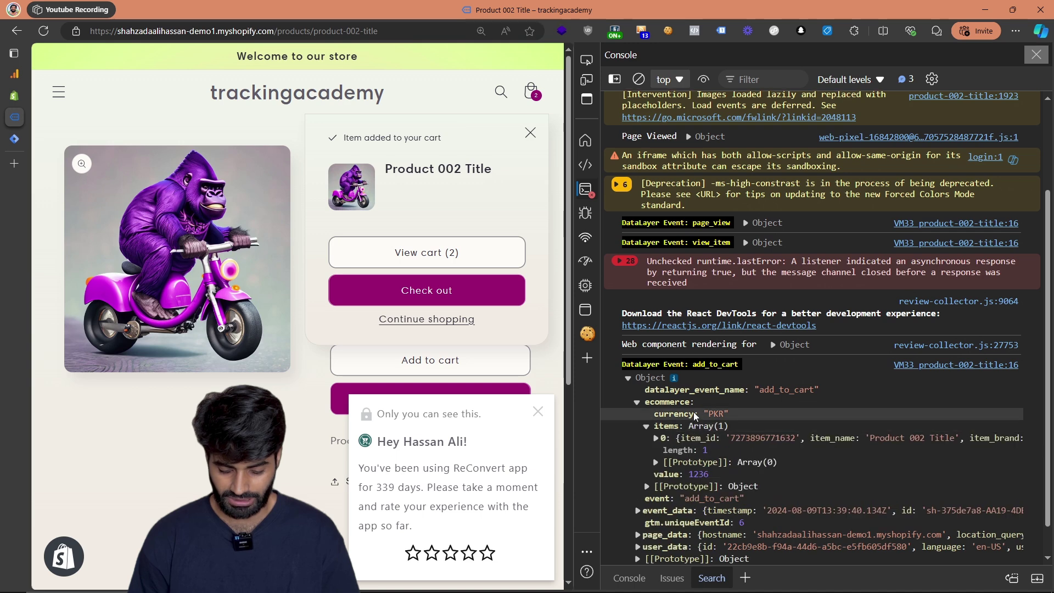
click(656, 437)
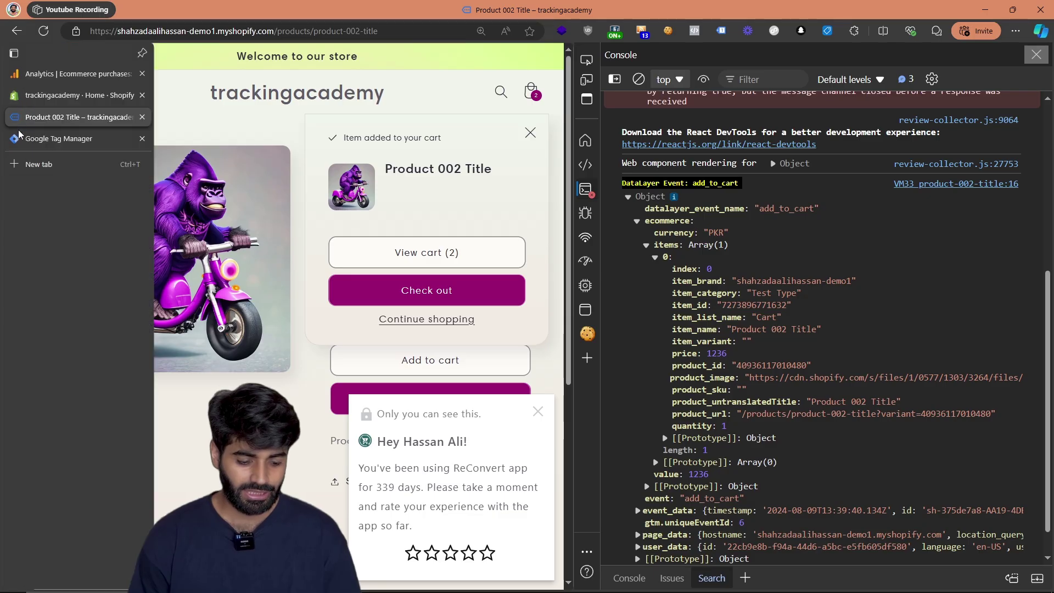
Switch to the Tag Manager tab showing the container's install code dialog.
click(19, 139)
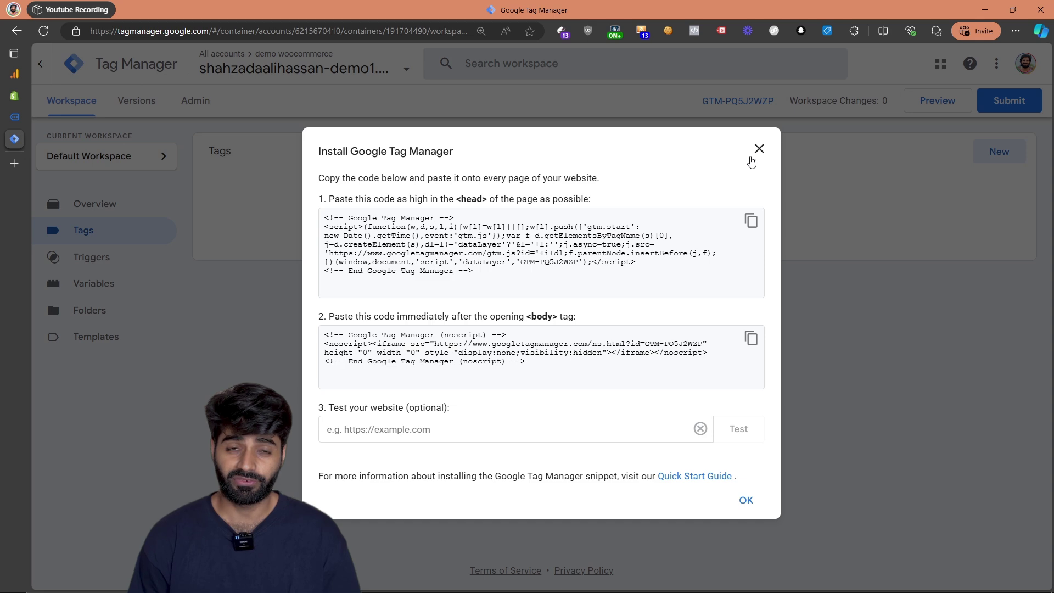
Create a new Google Tag that fires on All Pages.
click(758, 150)
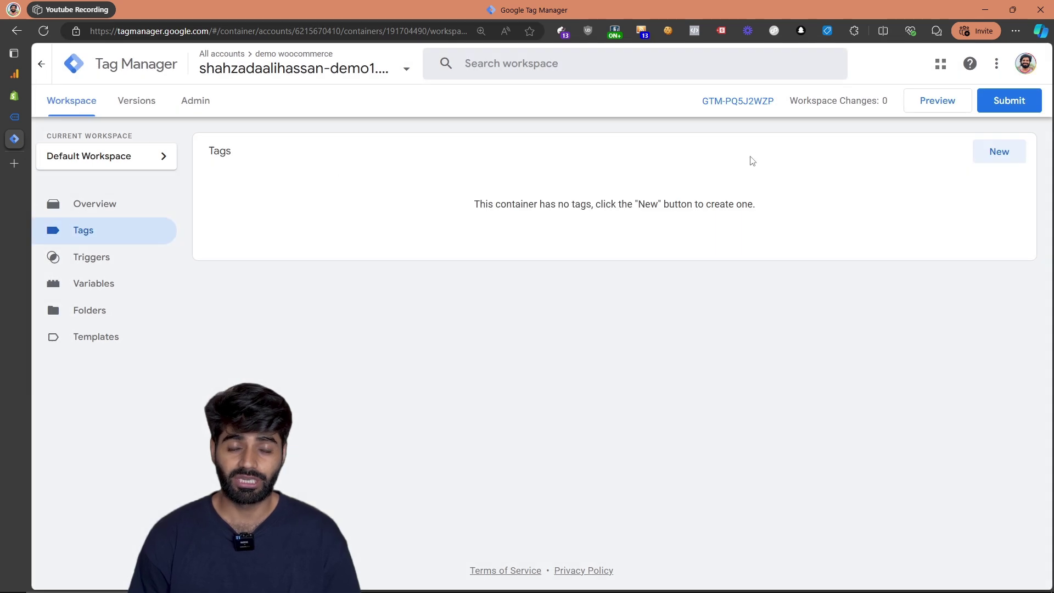
click(1007, 157)
click(422, 388)
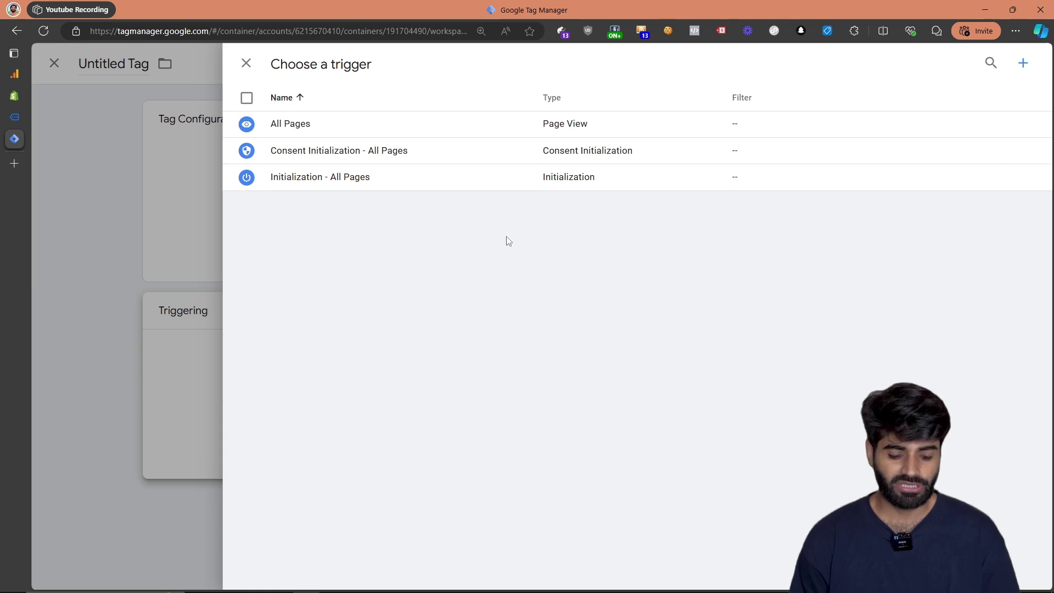
click(456, 127)
click(466, 154)
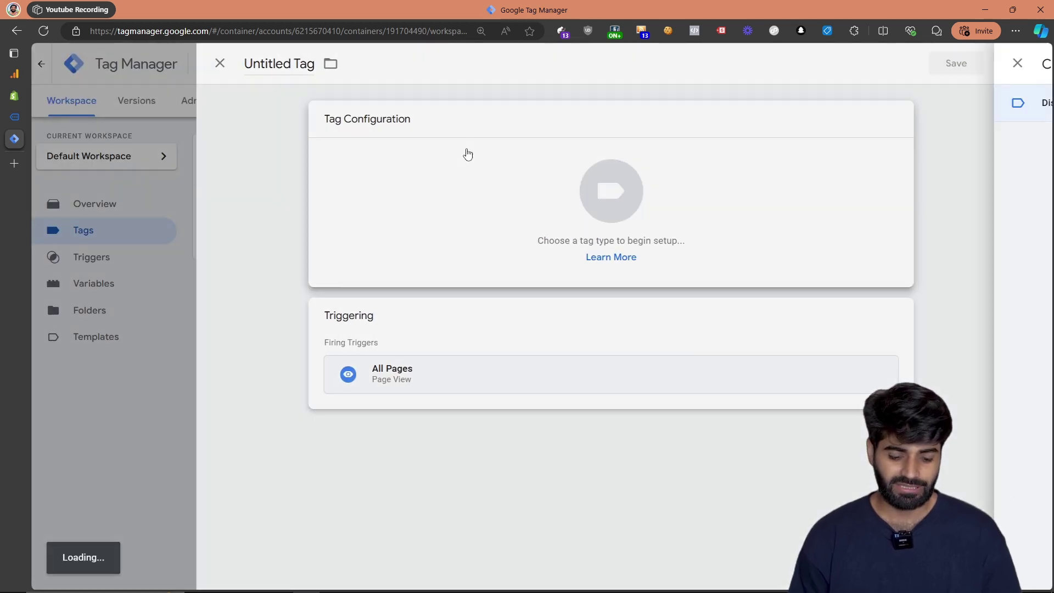
click(777, 186)
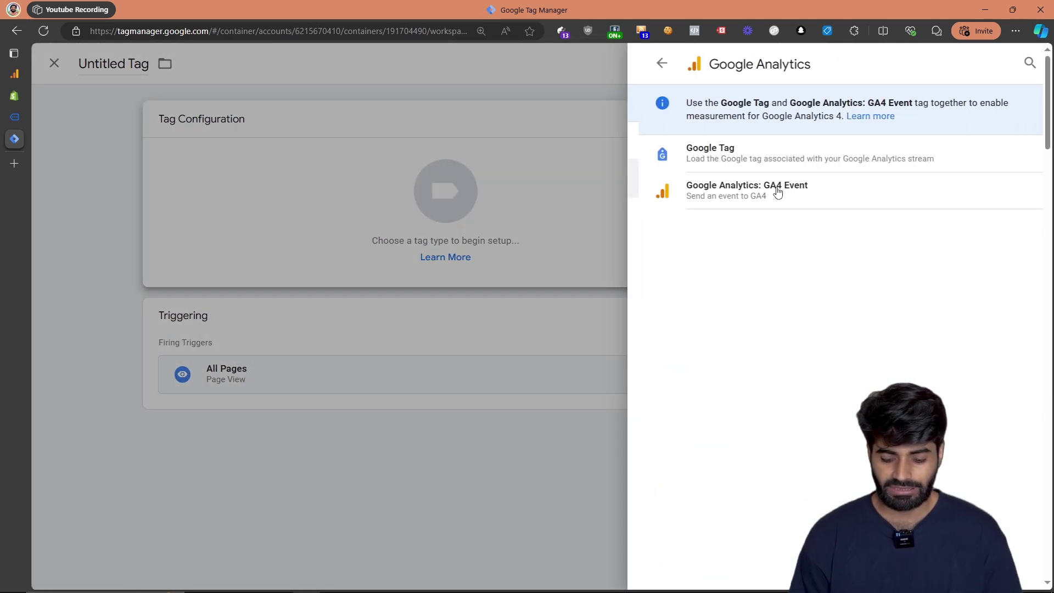
click(748, 160)
click(409, 260)
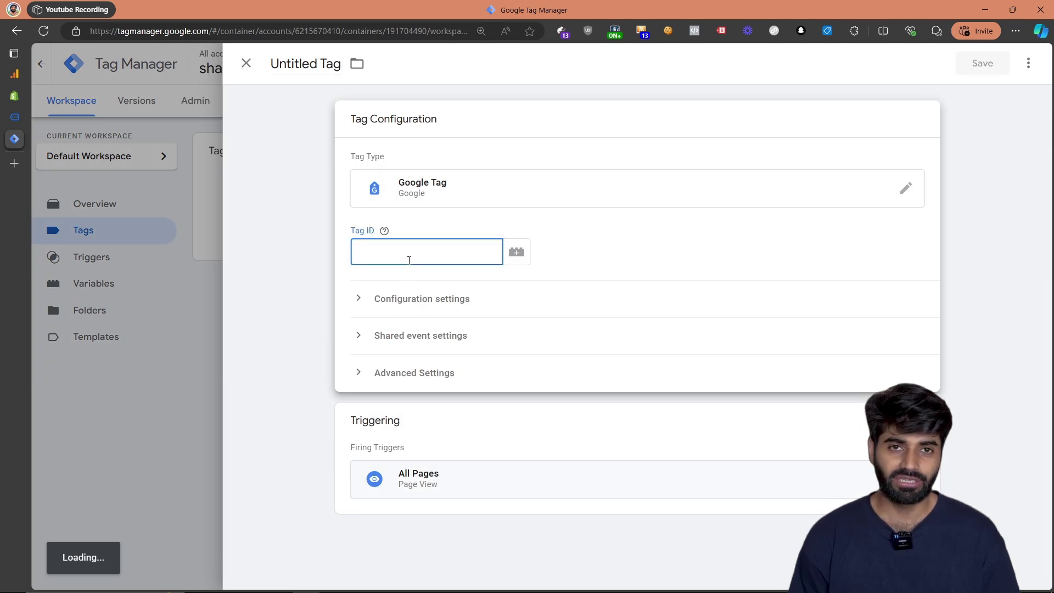
Search Analytics for 'measurement id' and copy the GA4 Measurement ID.
click(16, 73)
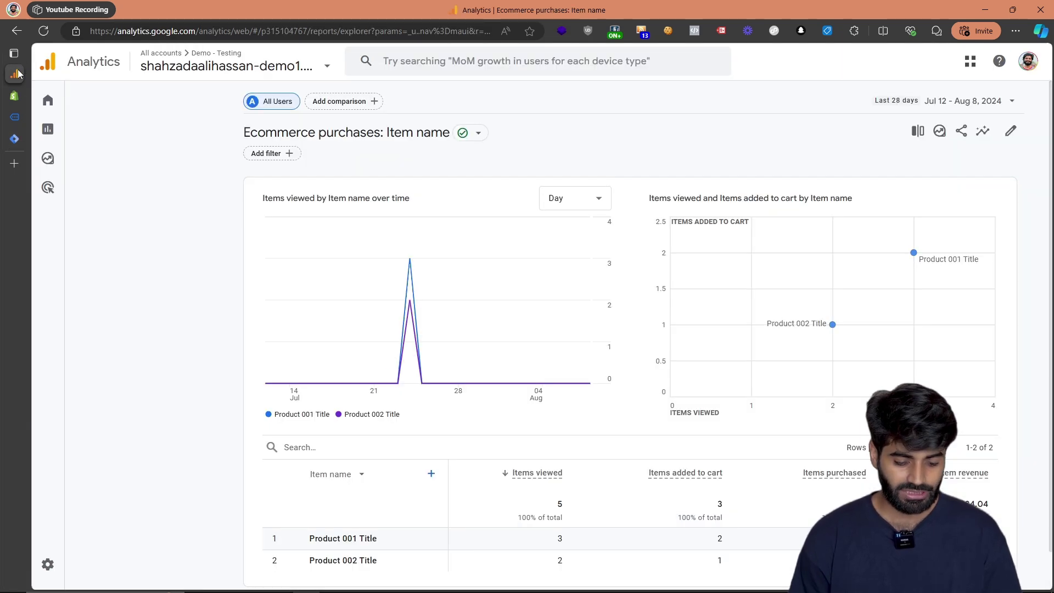
click(428, 64)
text(measu)
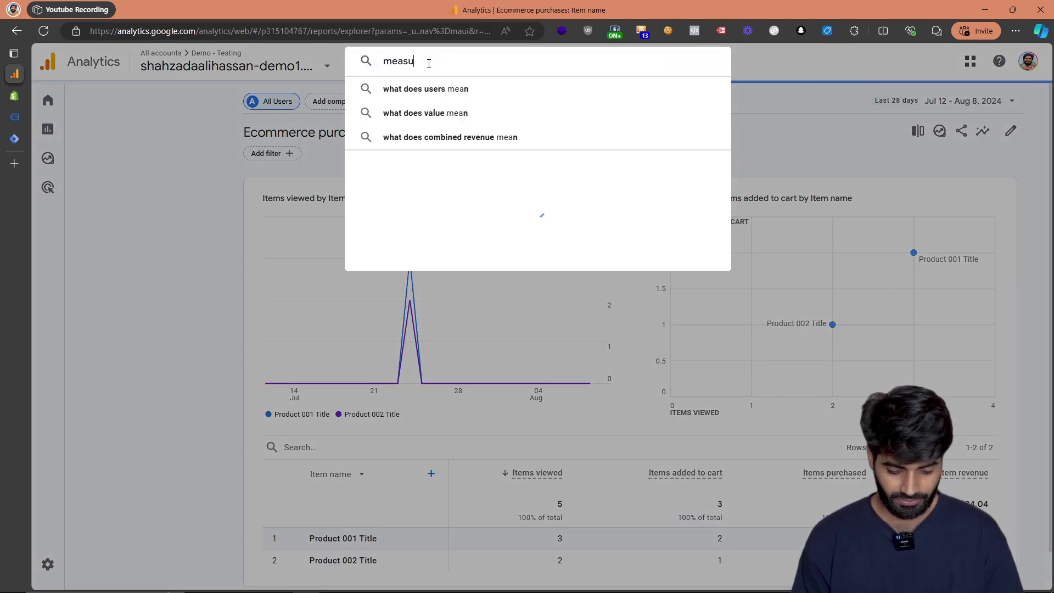
text(rement id)
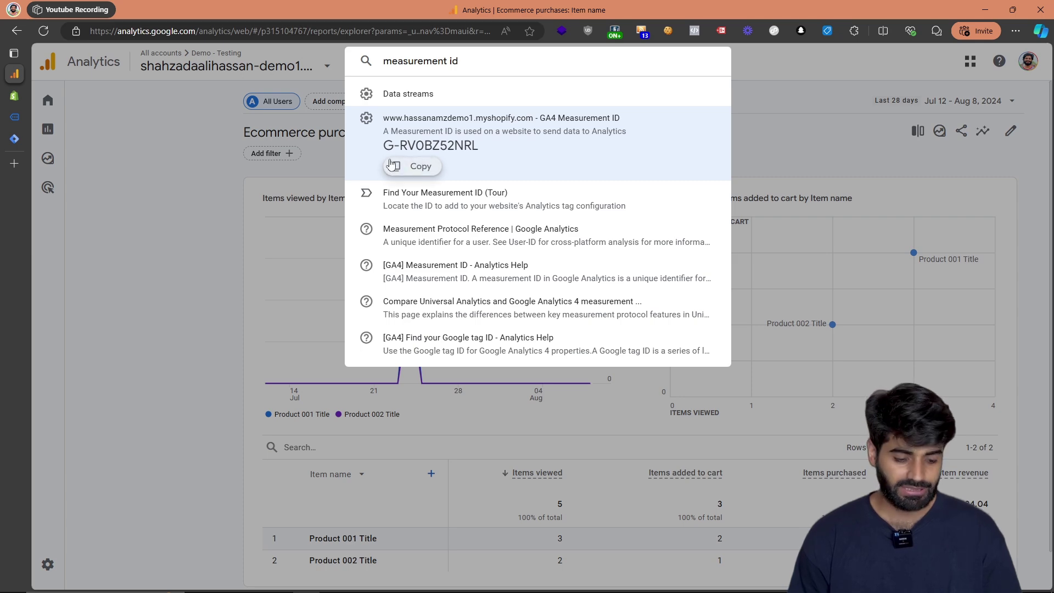
click(391, 163)
click(14, 138)
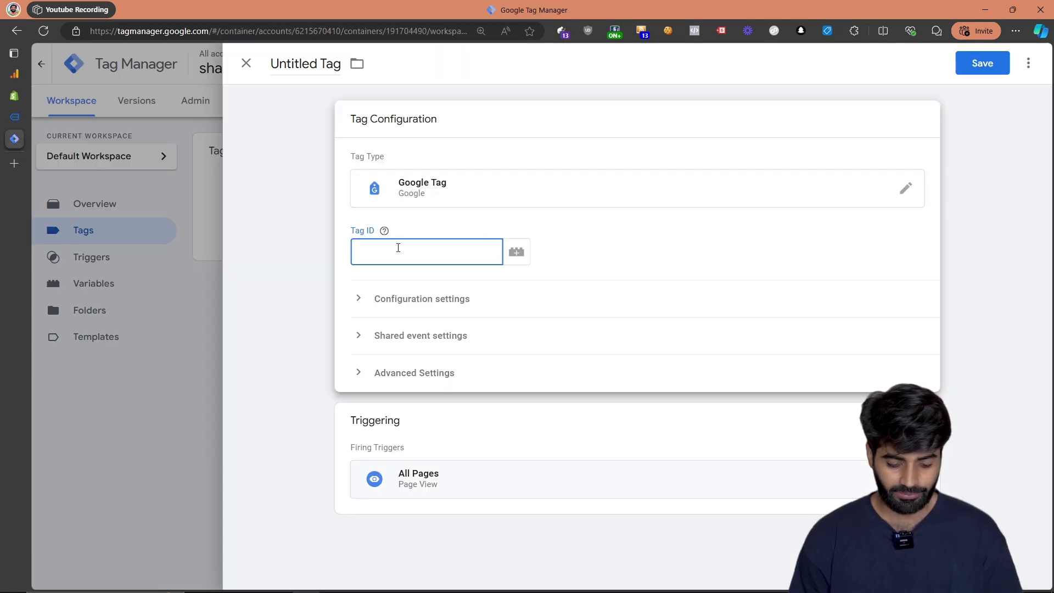
Set the Tag ID to a new Constant variable Ga4 Measurement ID holding the pasted ID.
click(521, 254)
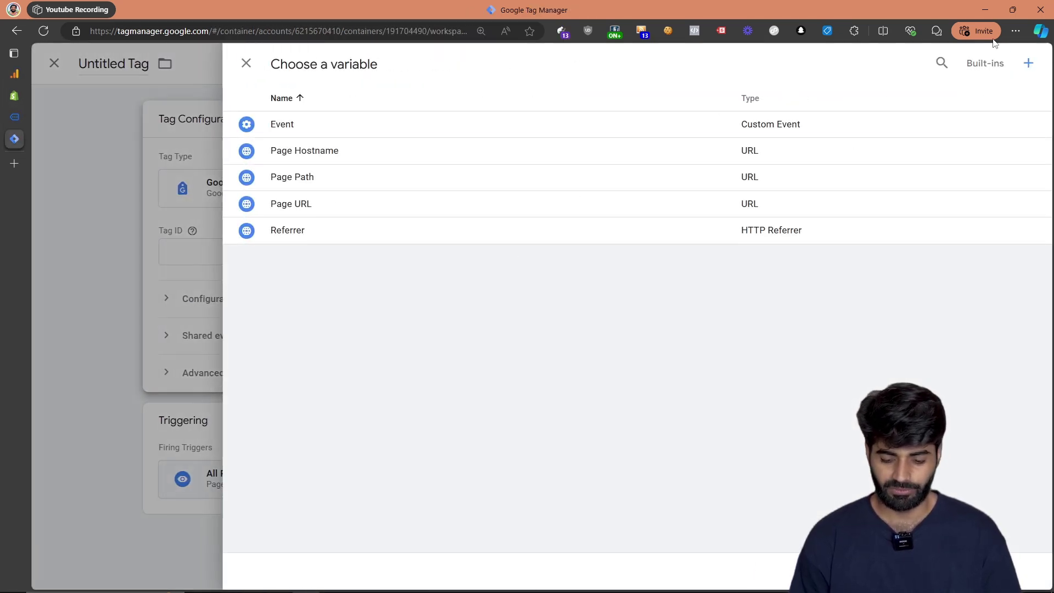
click(1029, 65)
click(701, 231)
scroll(785, 384, down, 5)
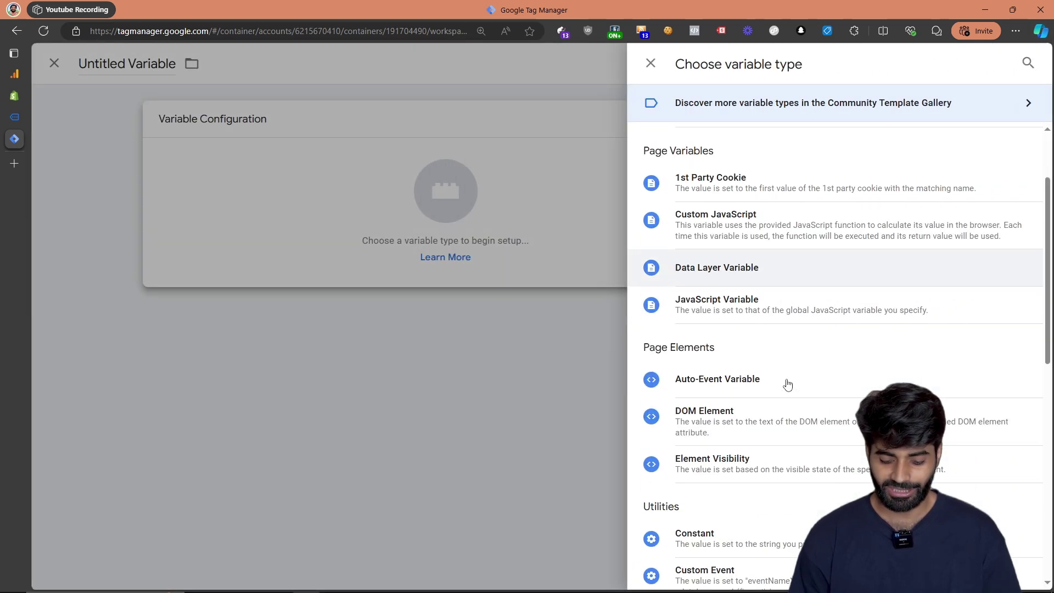
click(717, 478)
click(442, 262)
key(ctrl+v)
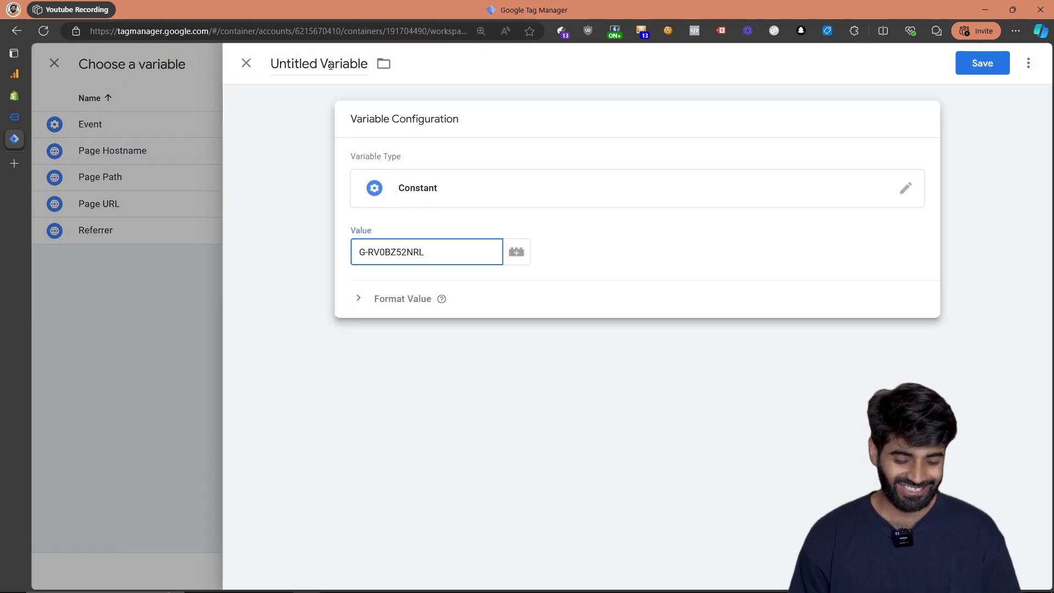
click(321, 56)
text(Ga4)
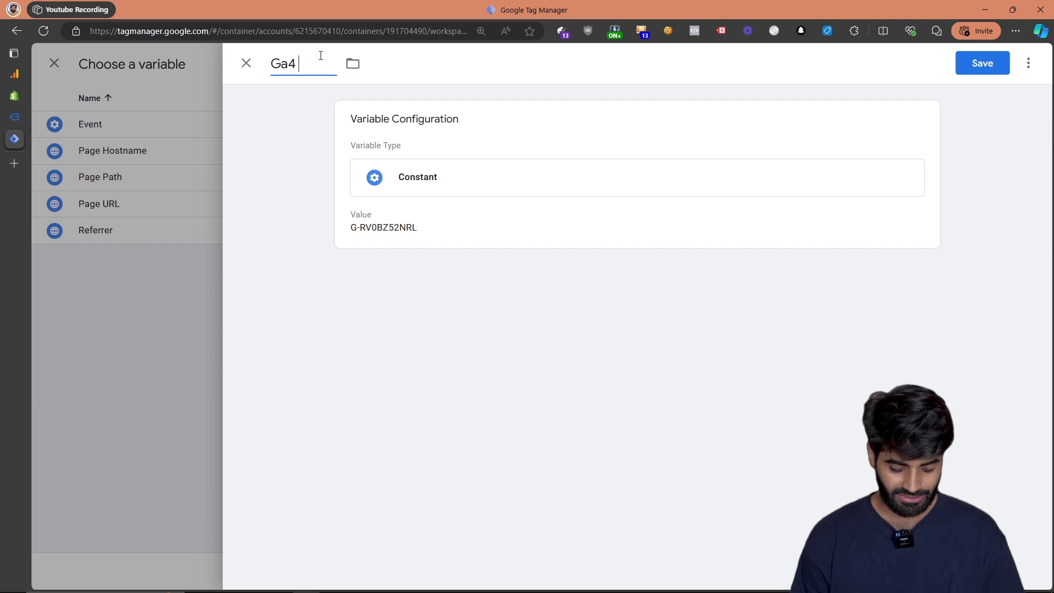
text( Measurment ID)
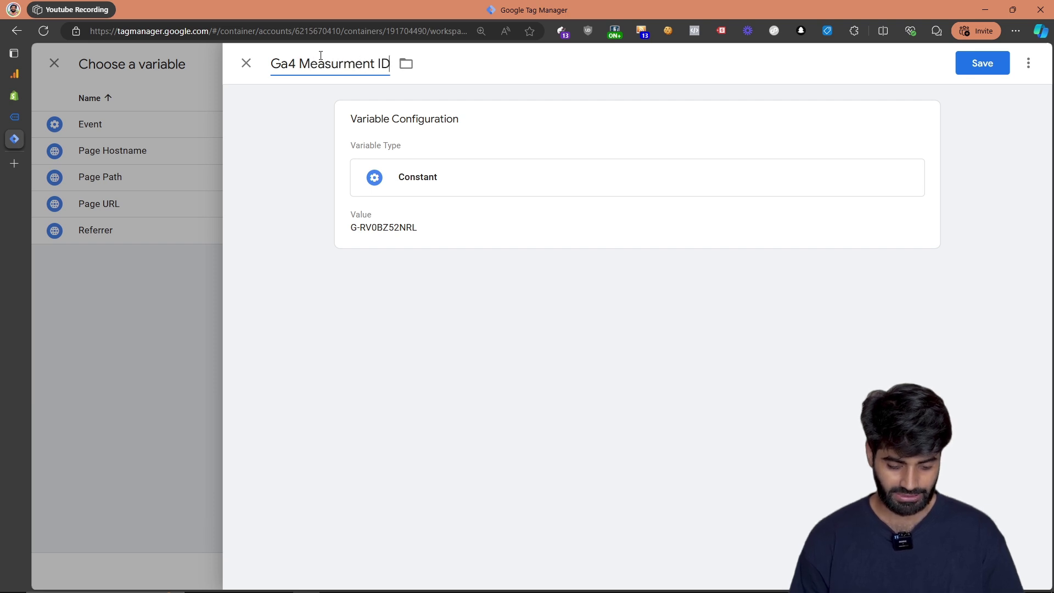
click(967, 69)
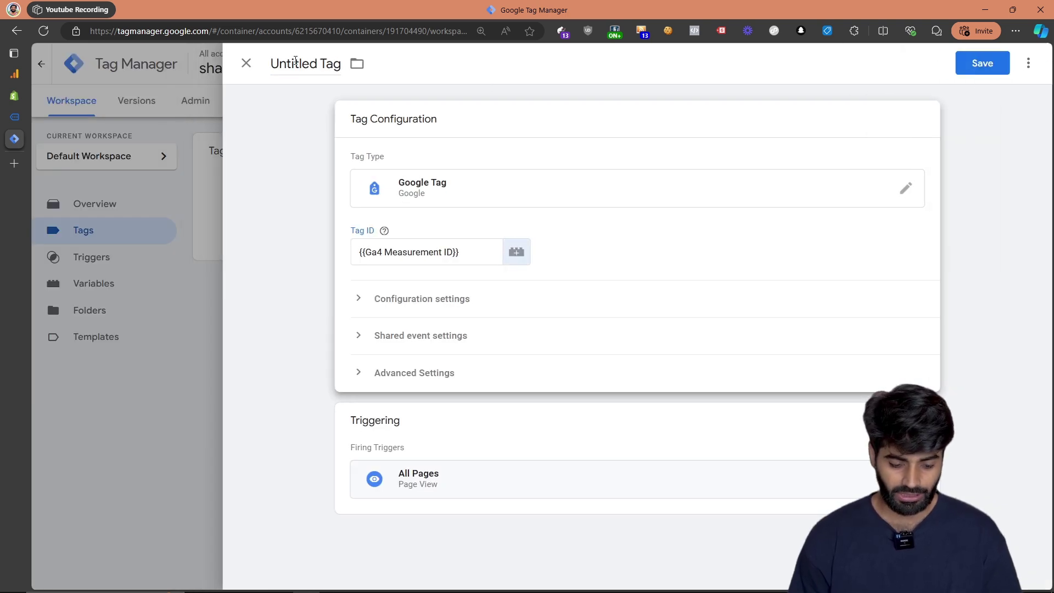
Rename the tag to Ga4 Configuration Tag and save it.
click(295, 61)
text(Ga4 Con)
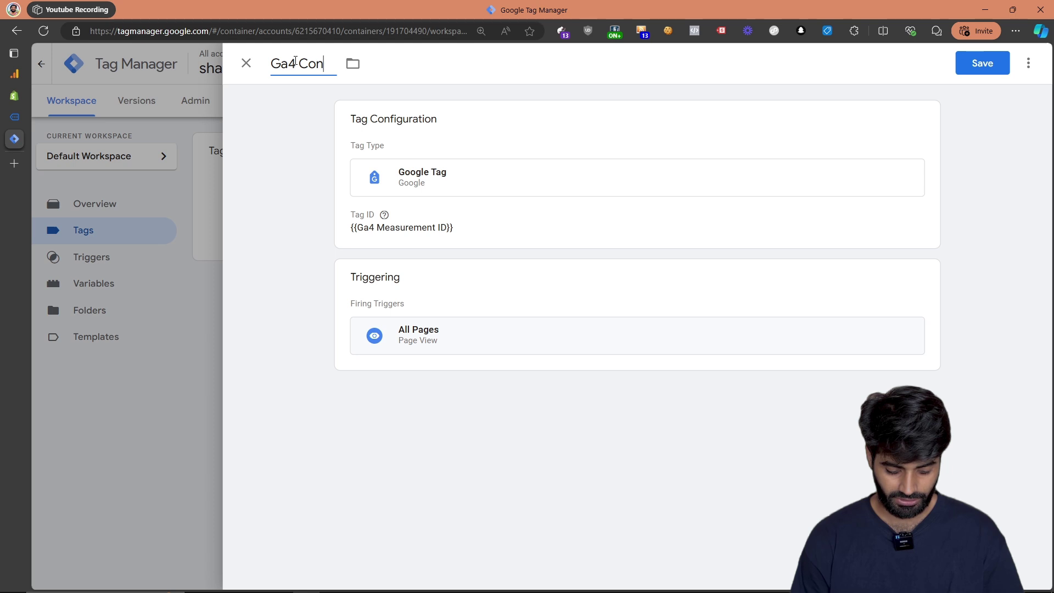
text(figuration Tag)
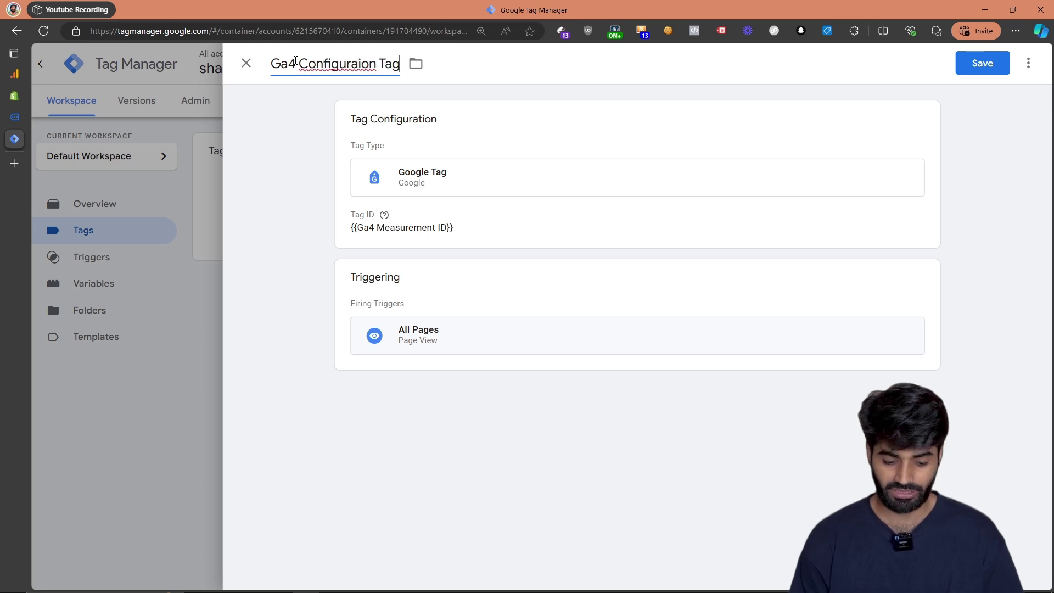
click(357, 63)
text(t)
click(986, 70)
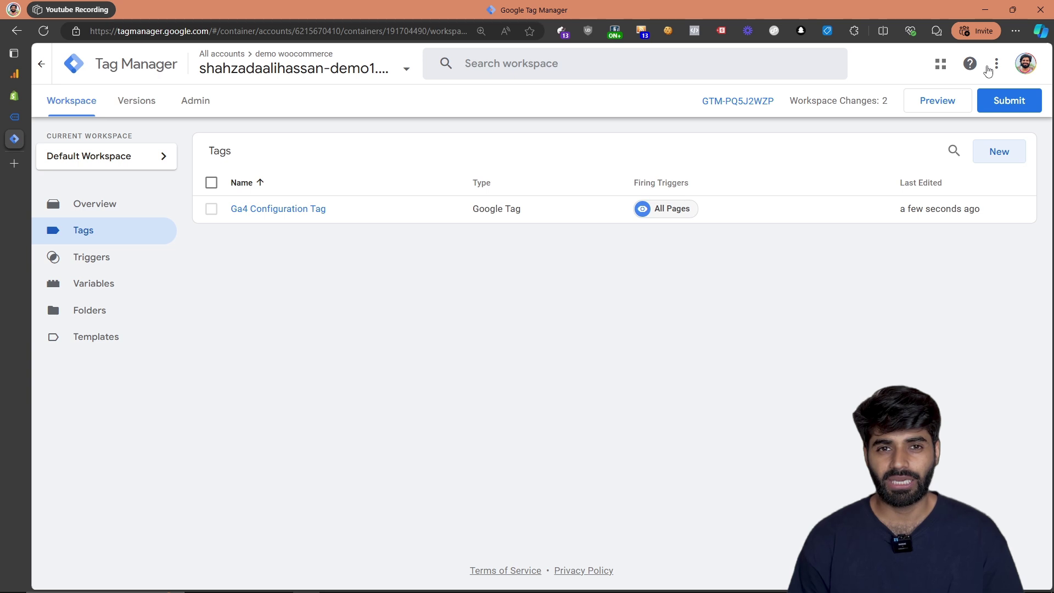
For a new tag, create and save Custom Event trigger CE add_to_cart for event add_to_cart.
click(998, 154)
click(615, 318)
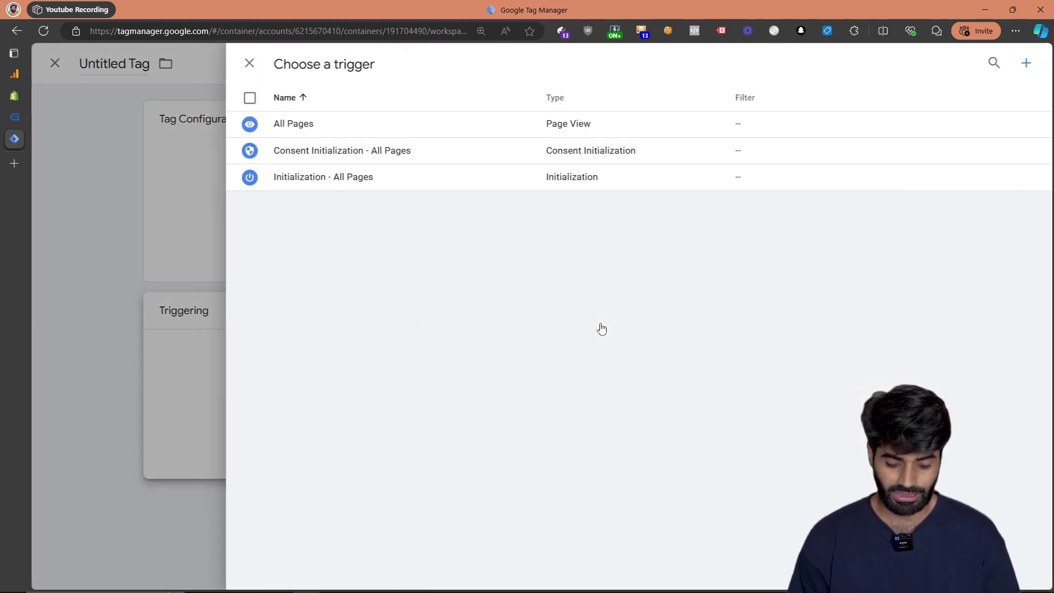
click(1015, 73)
click(663, 226)
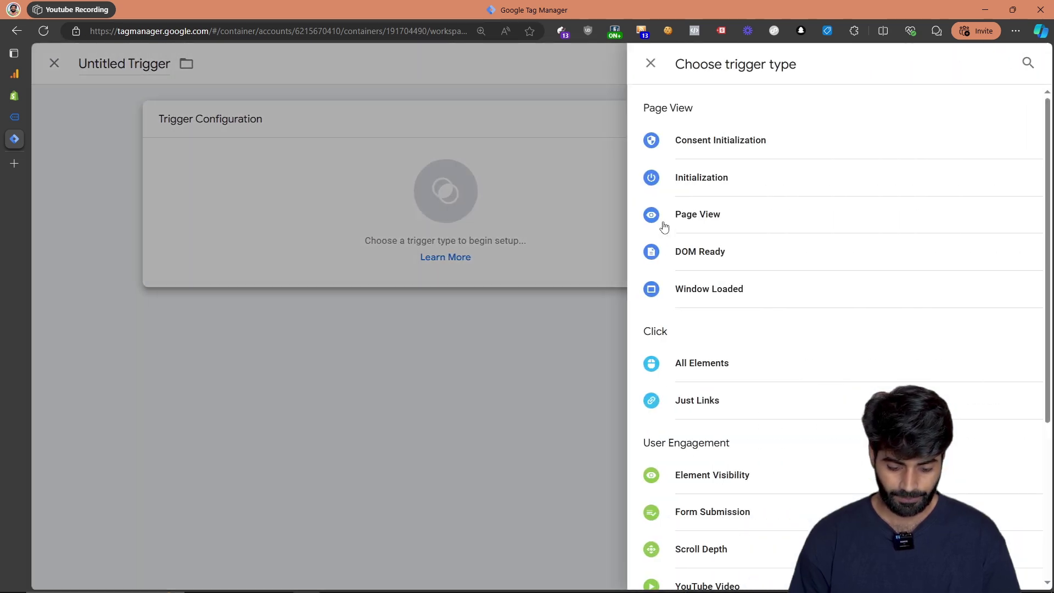
scroll(767, 448, down, 4)
click(717, 418)
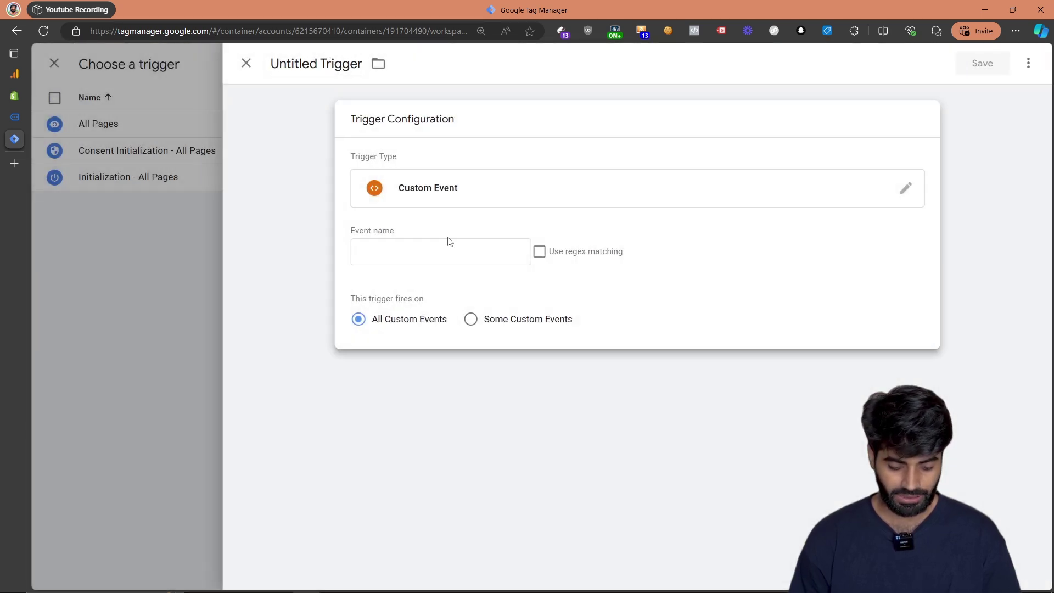
click(441, 251)
text(add_to_cart)
click(307, 64)
text(C)
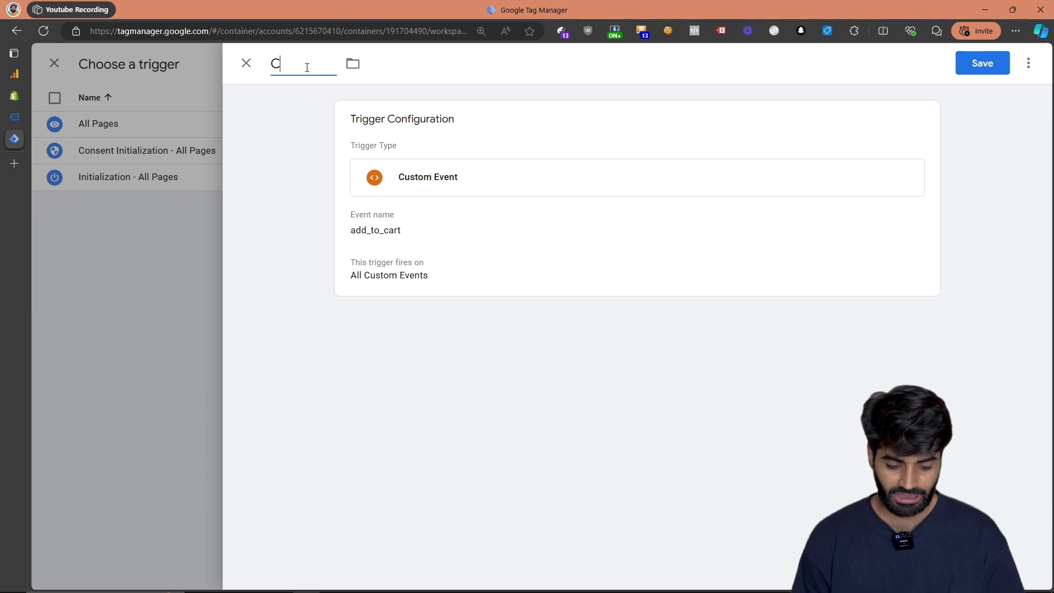
text(E)
key(ctrl+v)
click(988, 63)
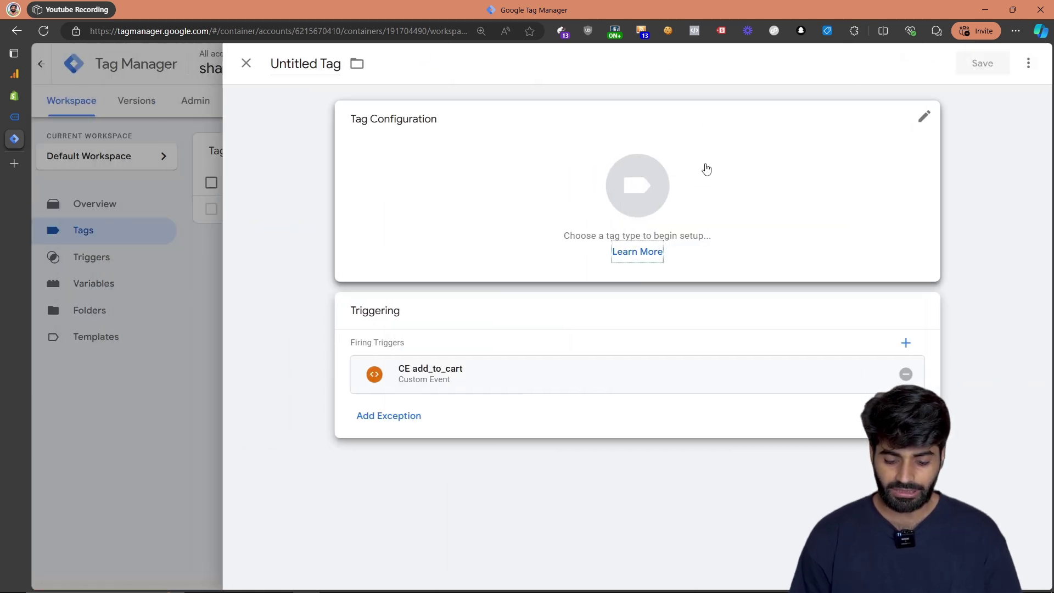
Make the tag a GA4 Event using the Ga4 Measurement ID variable as Measurement ID.
click(704, 169)
click(817, 173)
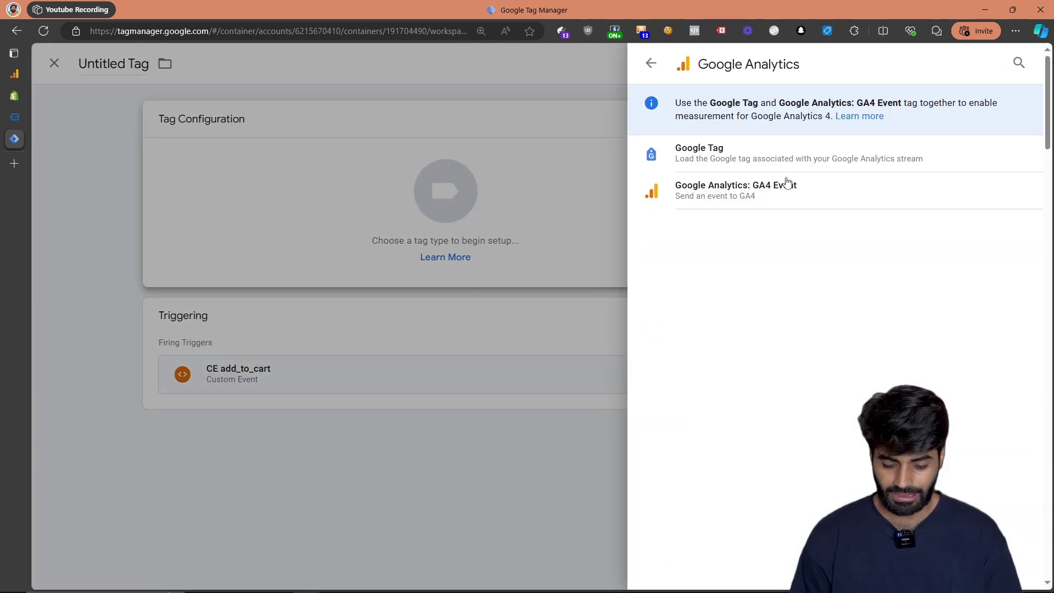
click(758, 196)
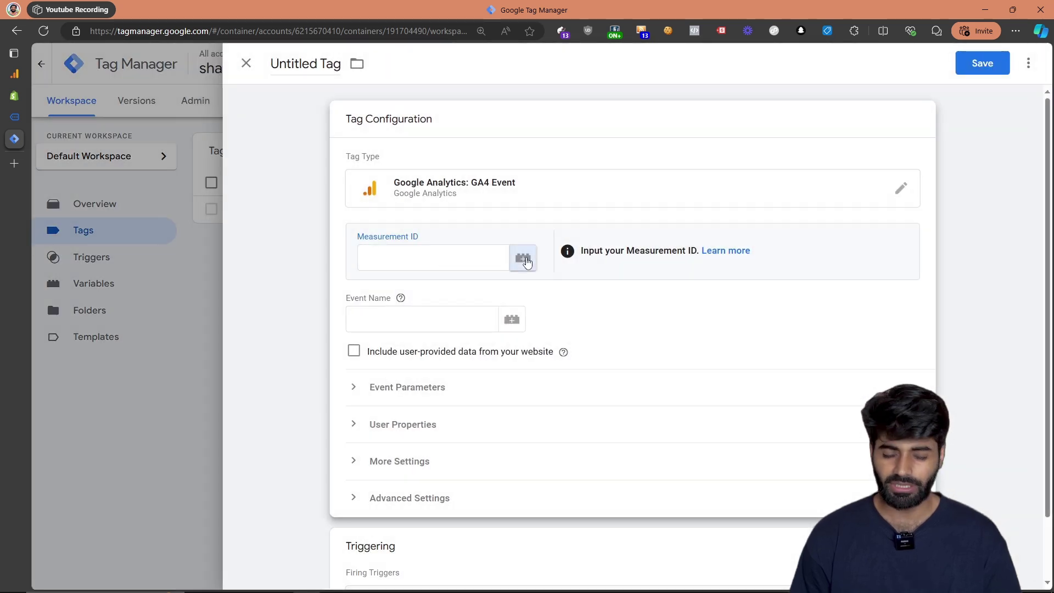
click(523, 258)
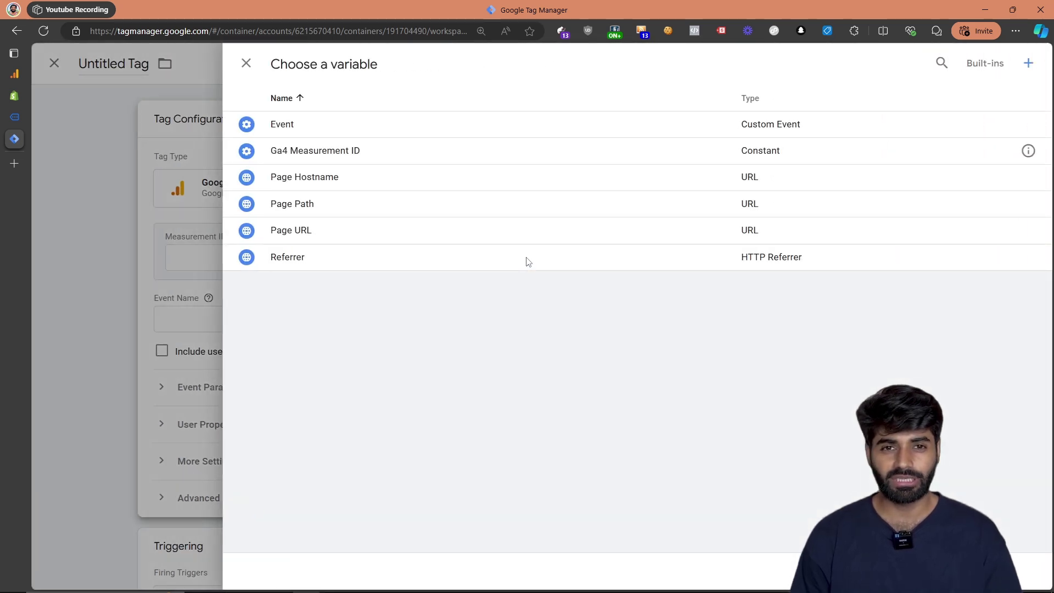
click(388, 150)
click(395, 323)
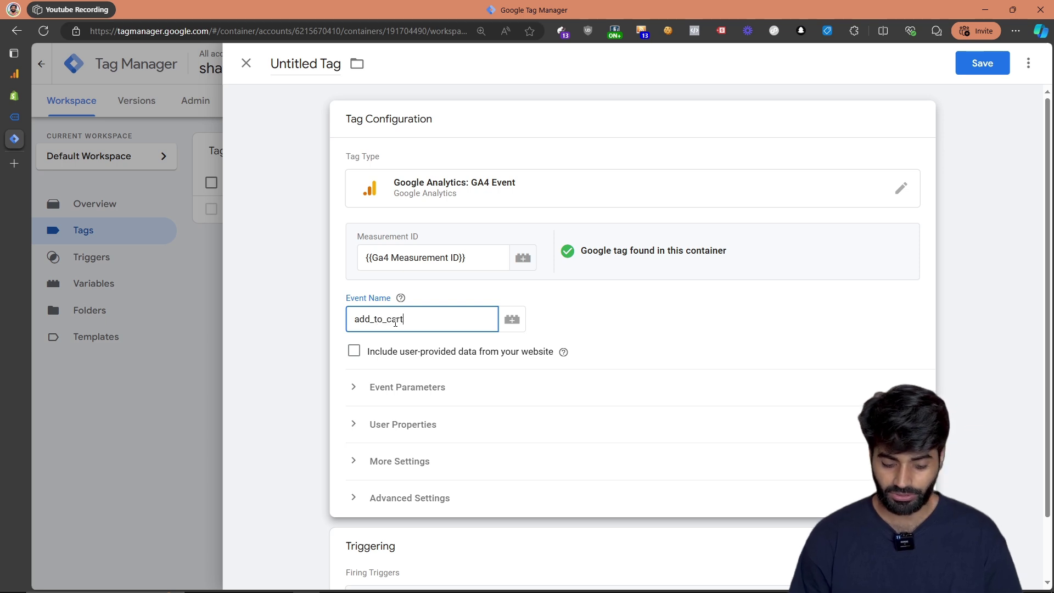
Enable Send Ecommerce data from the Data Layer, name the tag Ga4 CE add_to_cart, and save.
scroll(395, 322, down, 1)
click(400, 391)
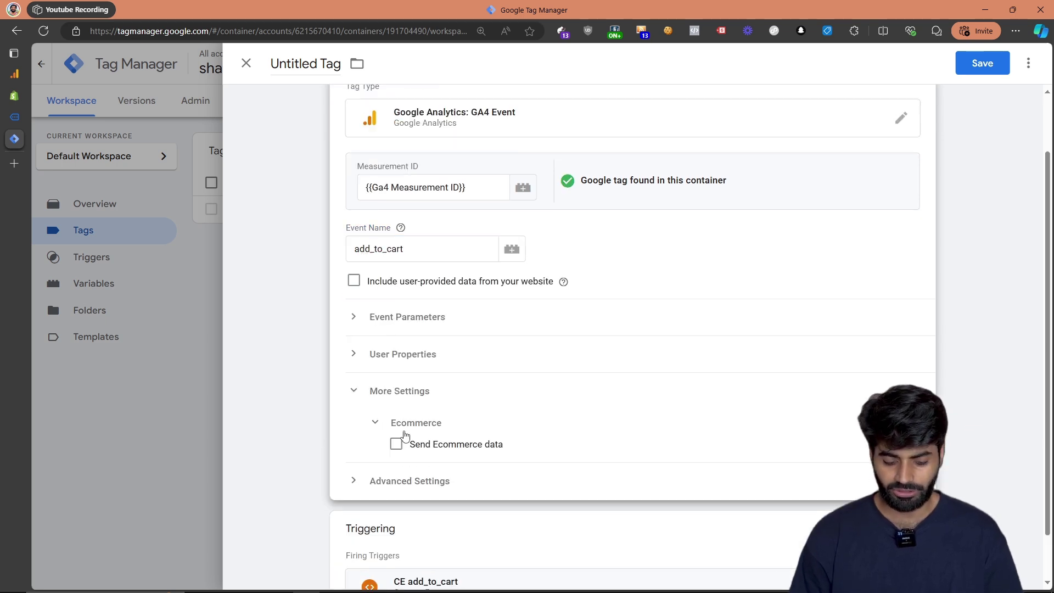
click(396, 444)
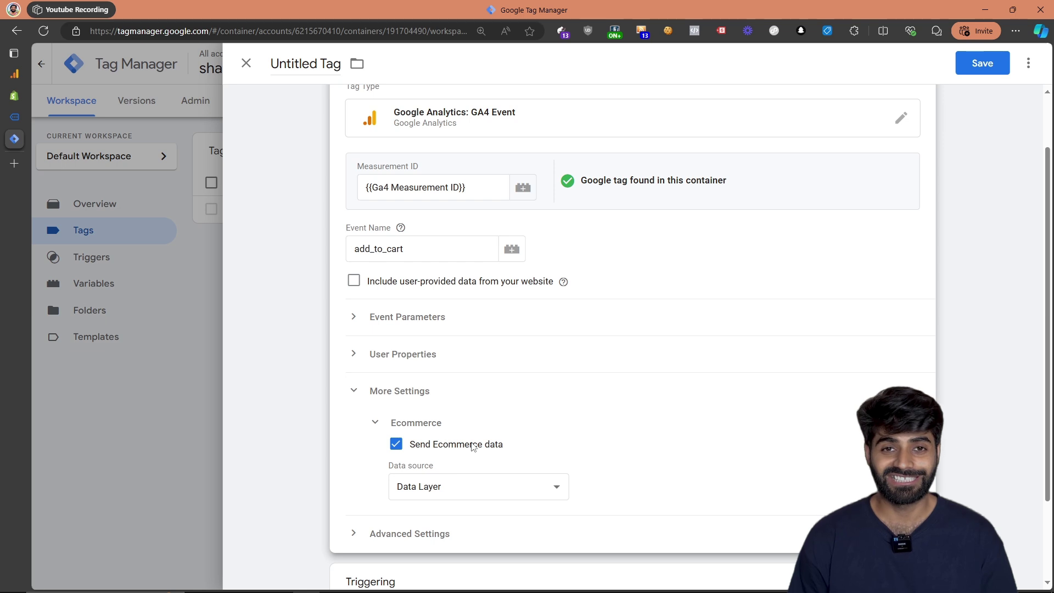
click(303, 69)
text(G)
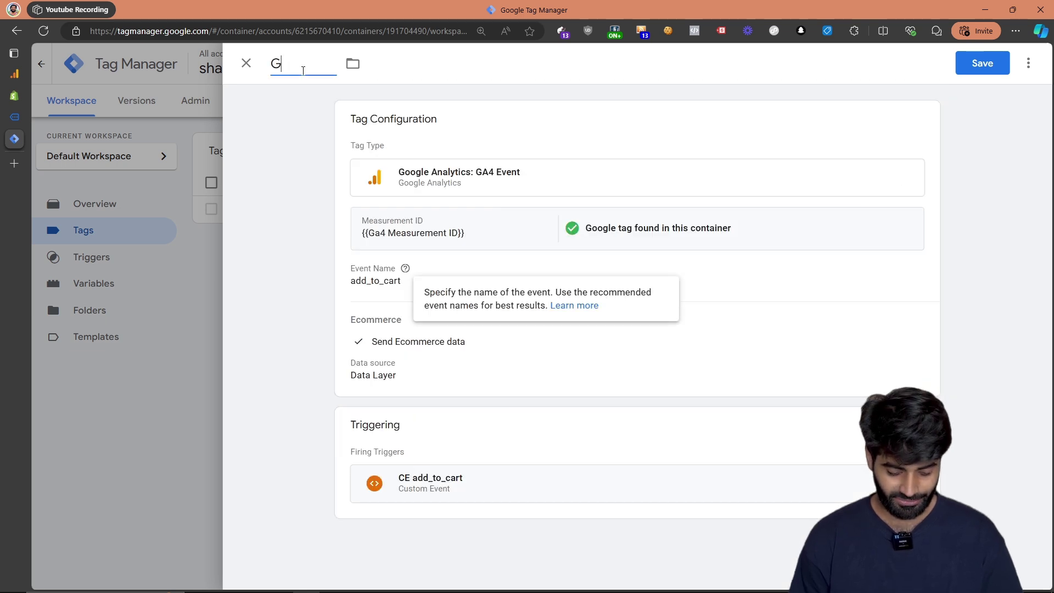
text(a4 CE )
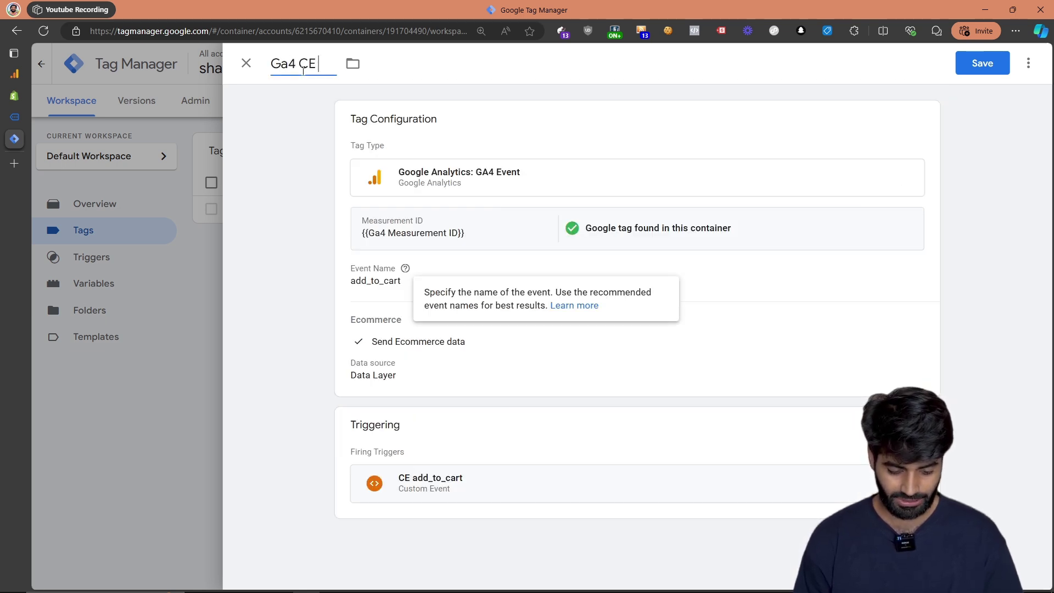
text(add_to_ca)
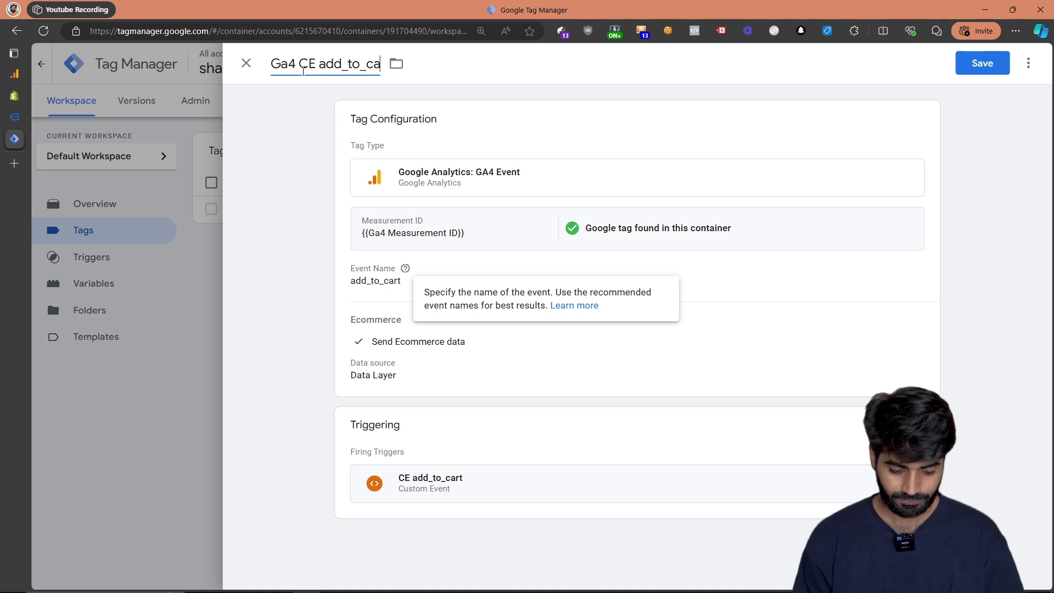
text(rt)
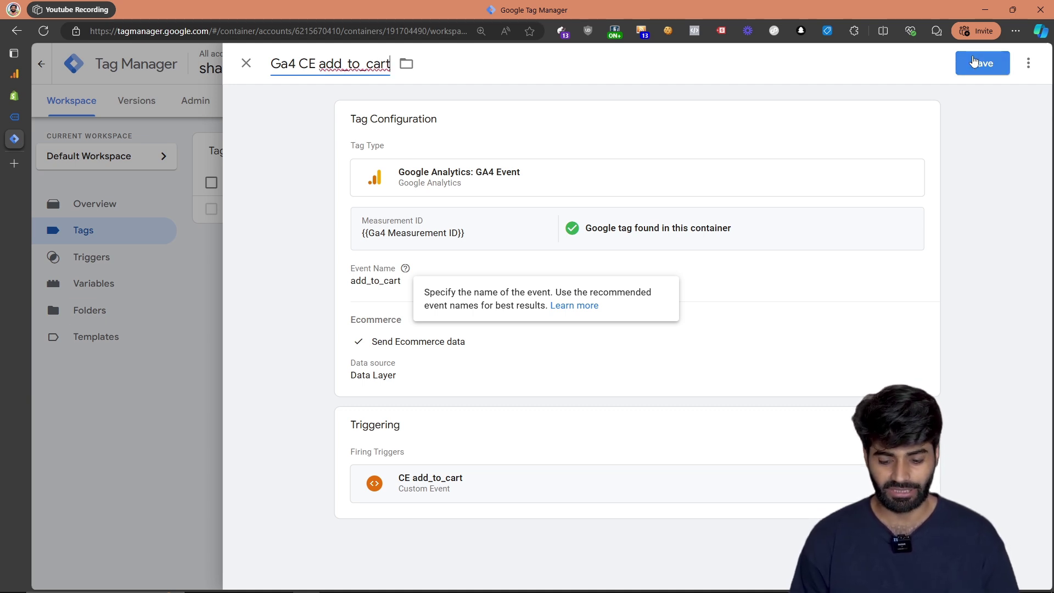
click(974, 61)
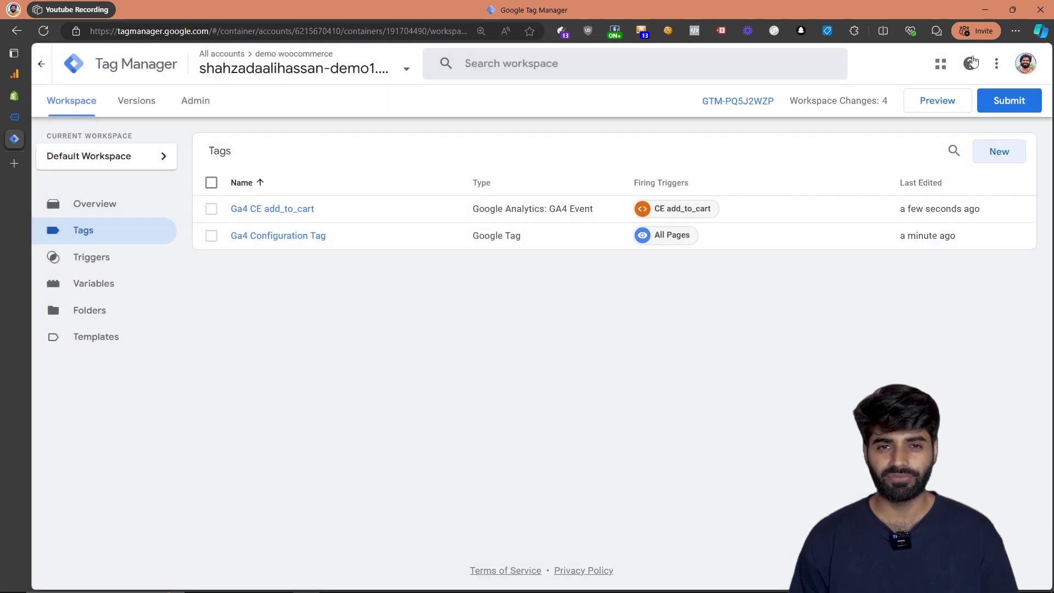
Publish the GTM workspace live as Version 8, named 'TrackingAcademy -'.
click(1018, 100)
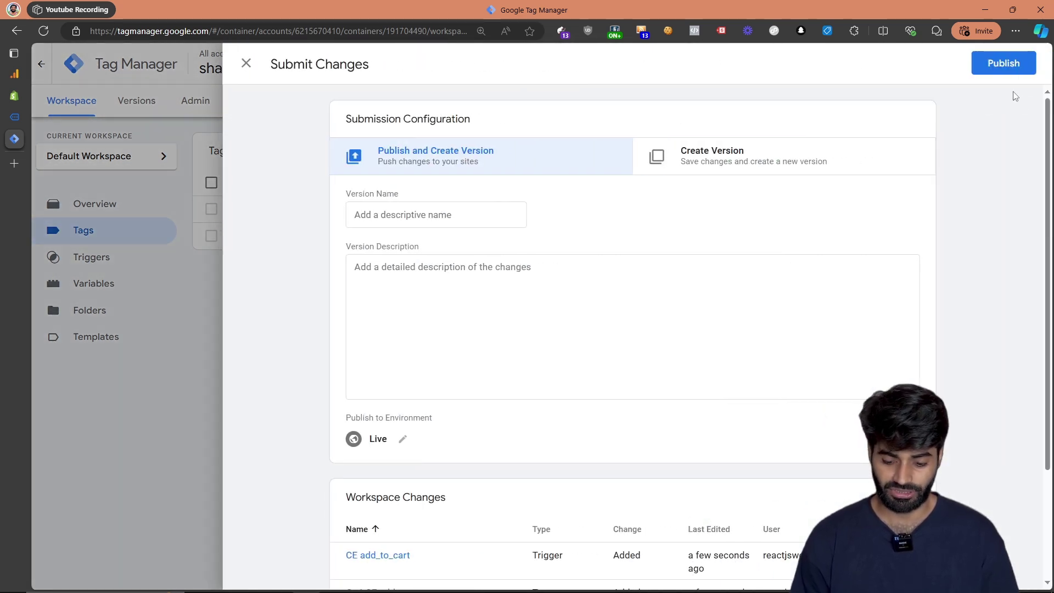
click(473, 220)
text(TrackingAcad)
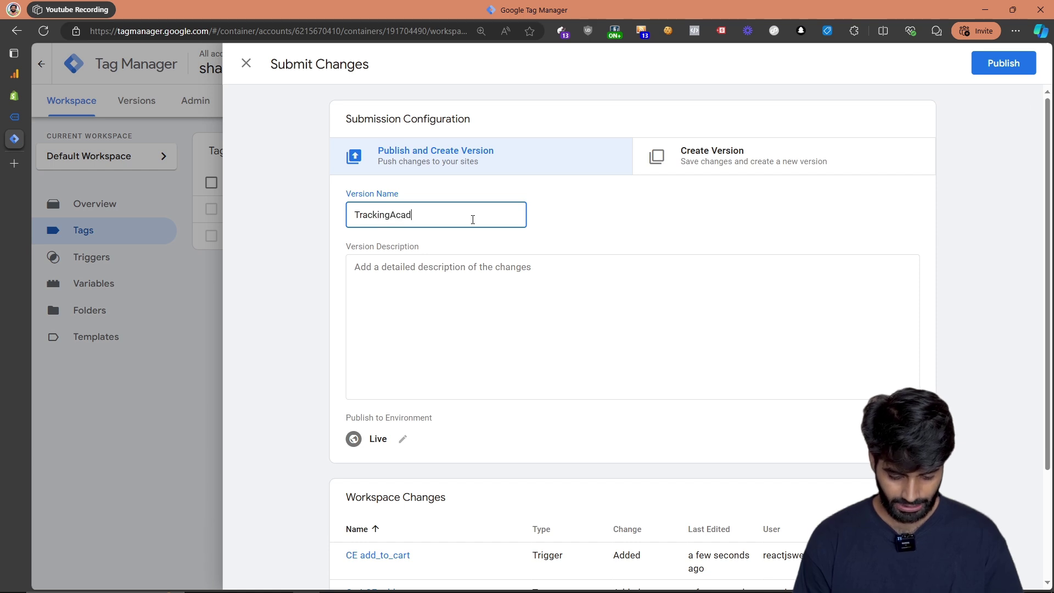
text(emy - Ga4 AddToCart)
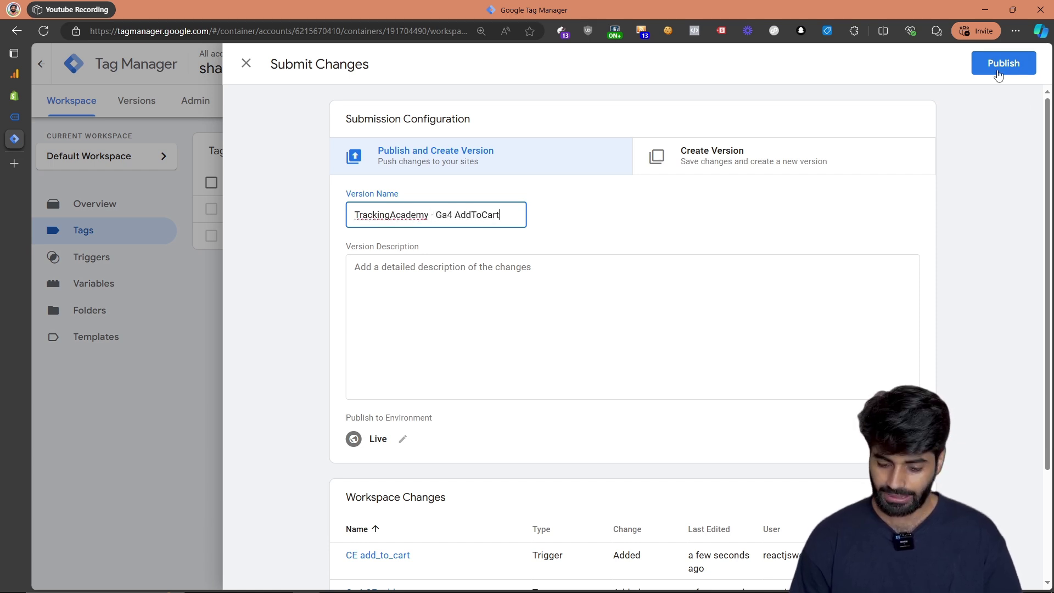
click(1002, 65)
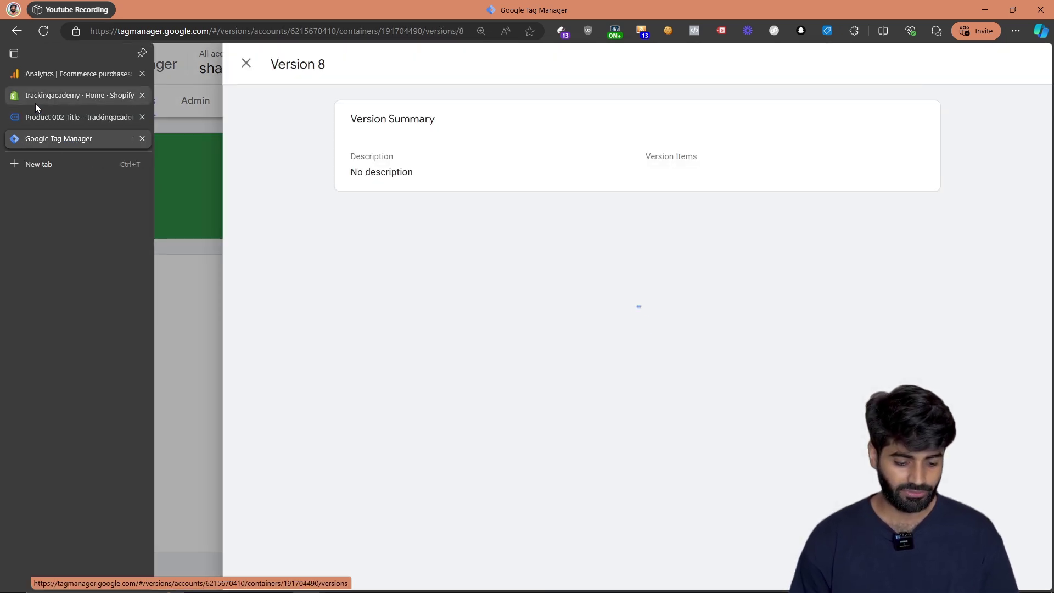
Reload the Product 002 Title page and expand its GA4 page_view hit to G-RV0BZ52NRL in the console.
click(34, 115)
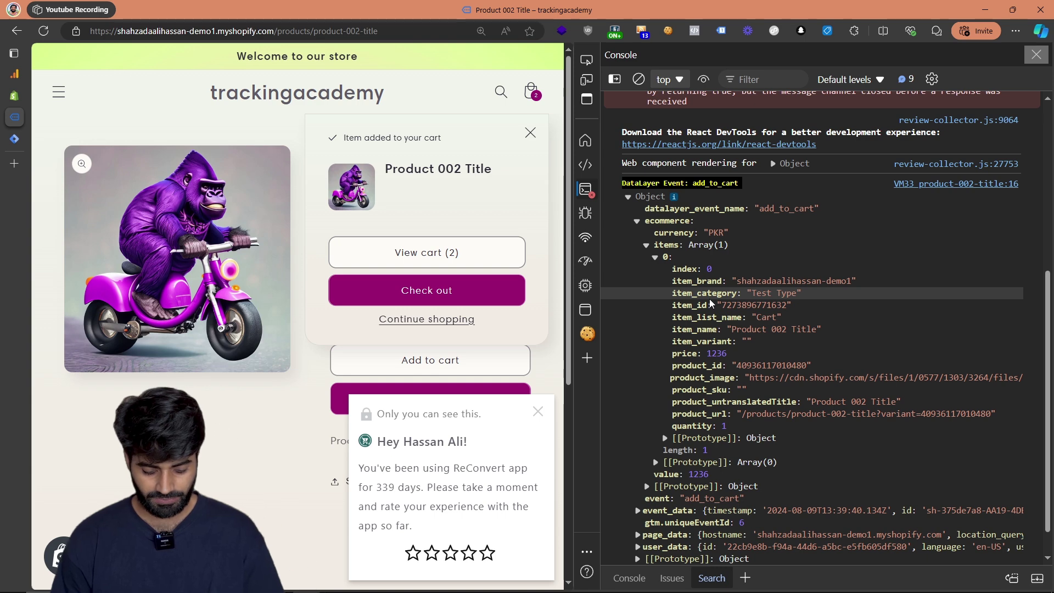
key(ctrl+r)
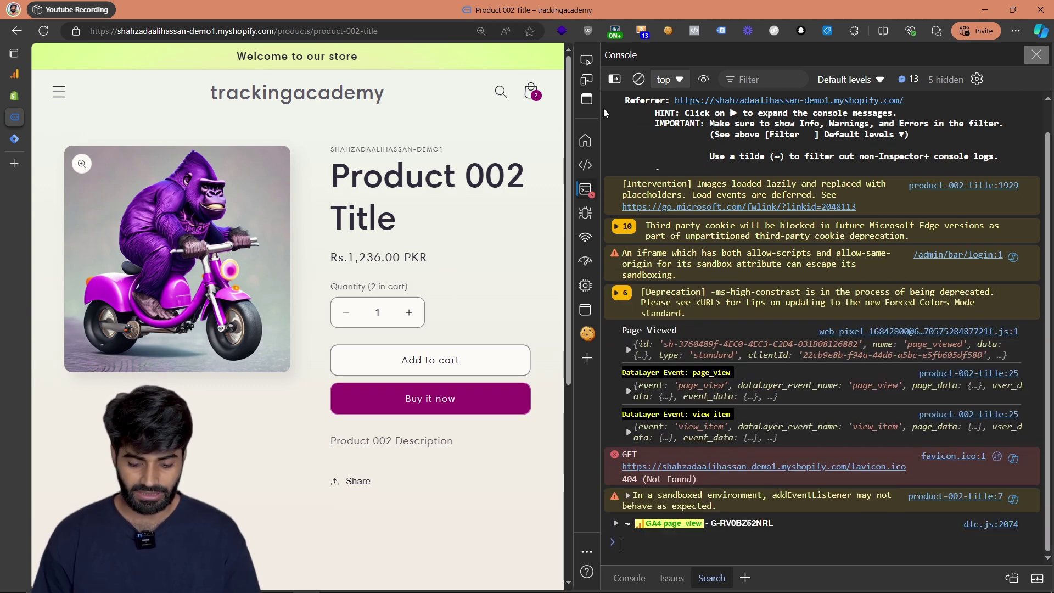
click(619, 36)
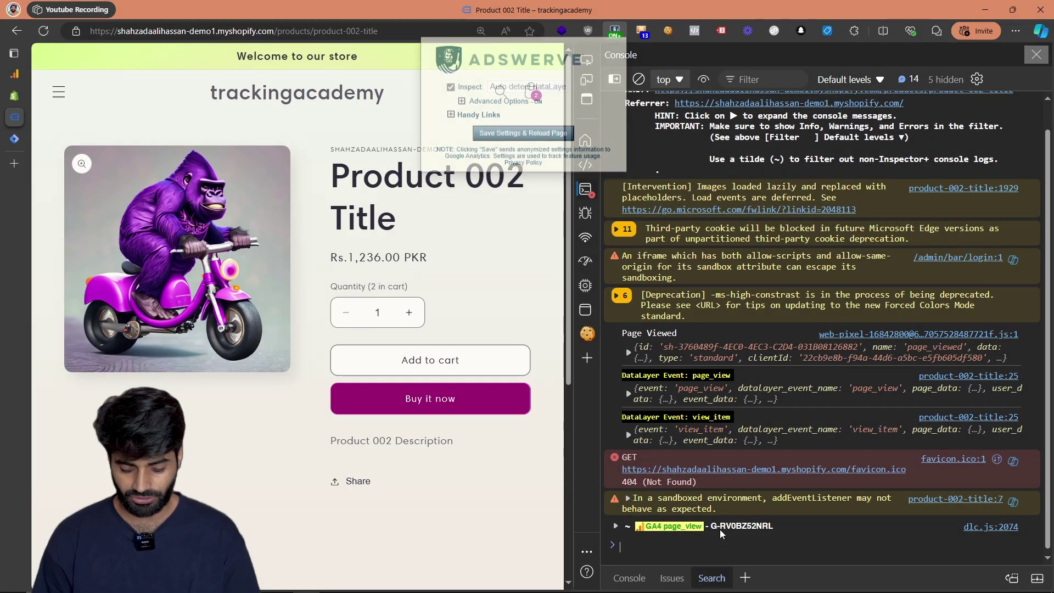
click(723, 523)
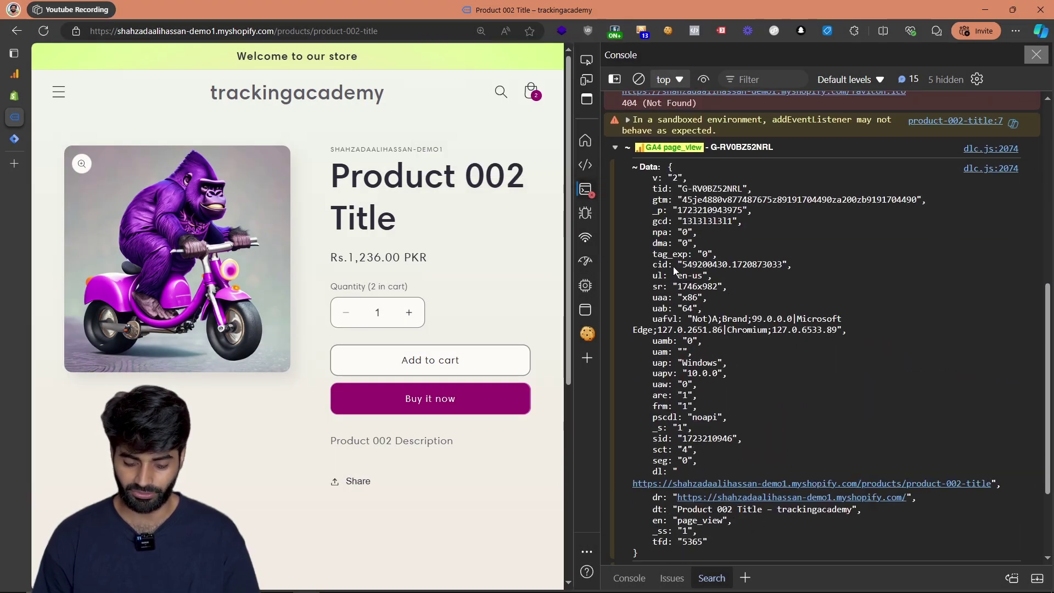
Widen the console beside the store page and add Product 002 Title to the cart.
drag(574, 205, 337, 205)
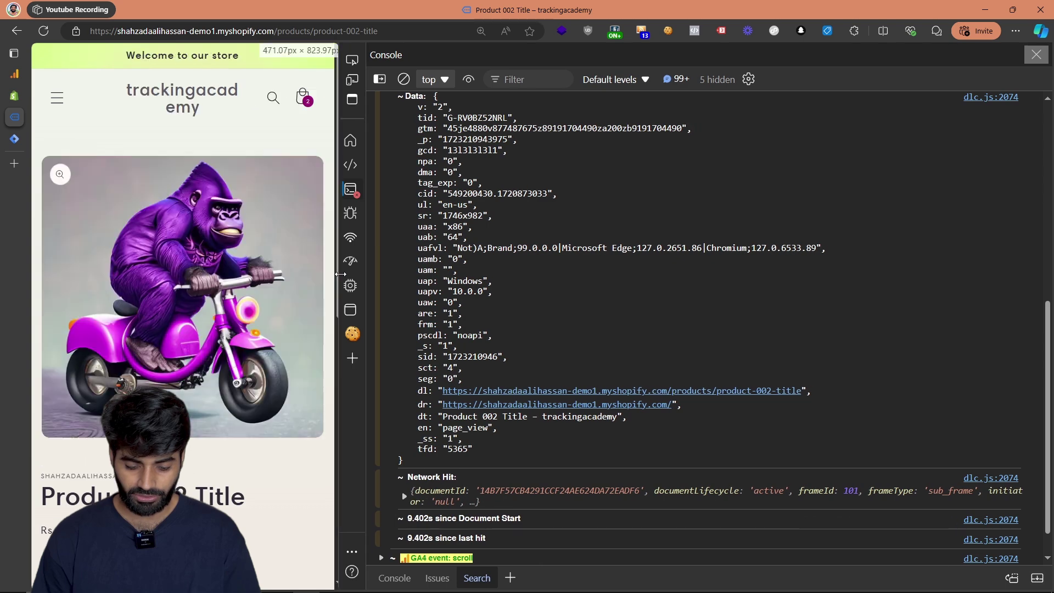
scroll(554, 169, up, 1)
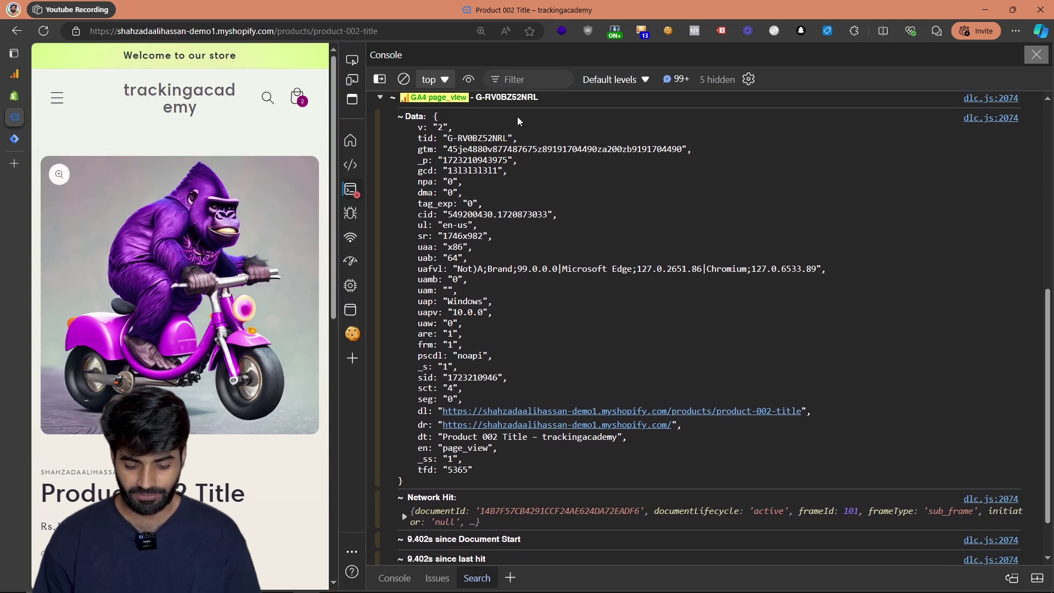
scroll(458, 163, down, 1)
scroll(242, 369, down, 6)
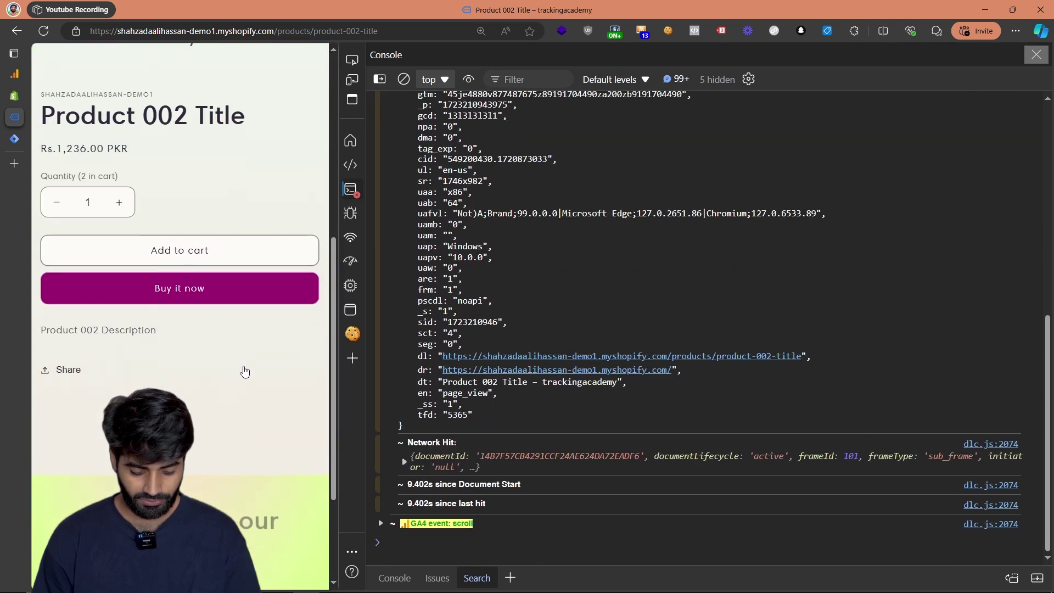
click(188, 267)
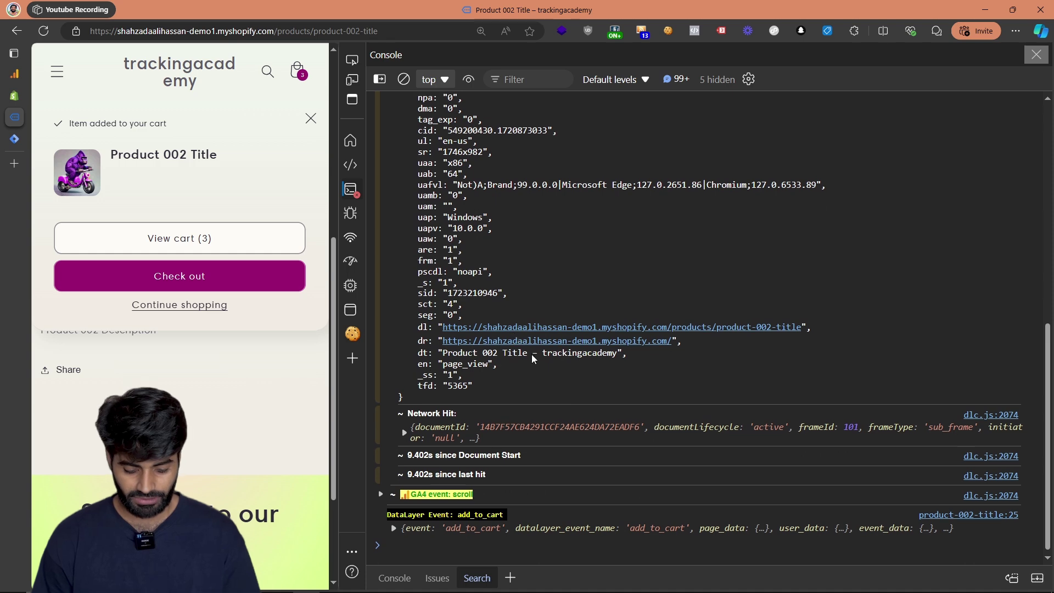
Expand the dataLayer and GA4 add_to_cart entries and highlight the pr1 item and PKR currency parameters.
click(394, 527)
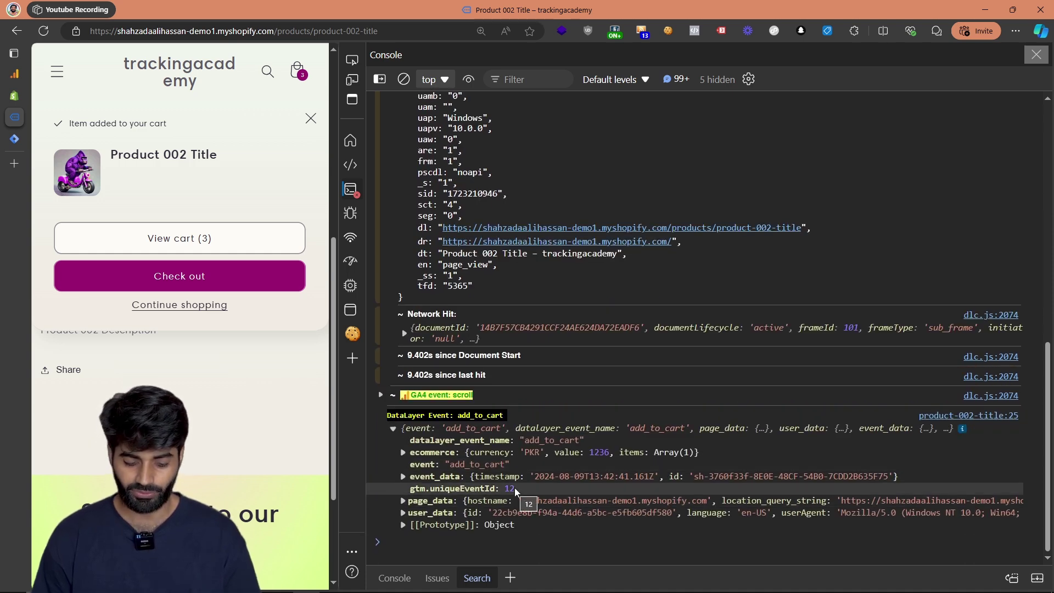
click(467, 528)
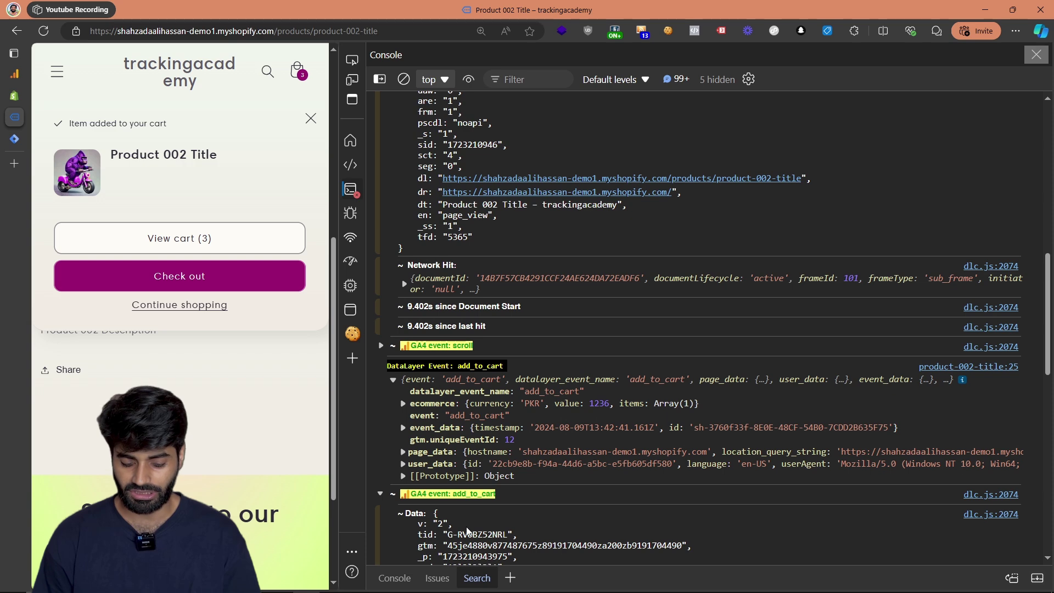
scroll(467, 530, down, 10)
scroll(467, 530, down, 2)
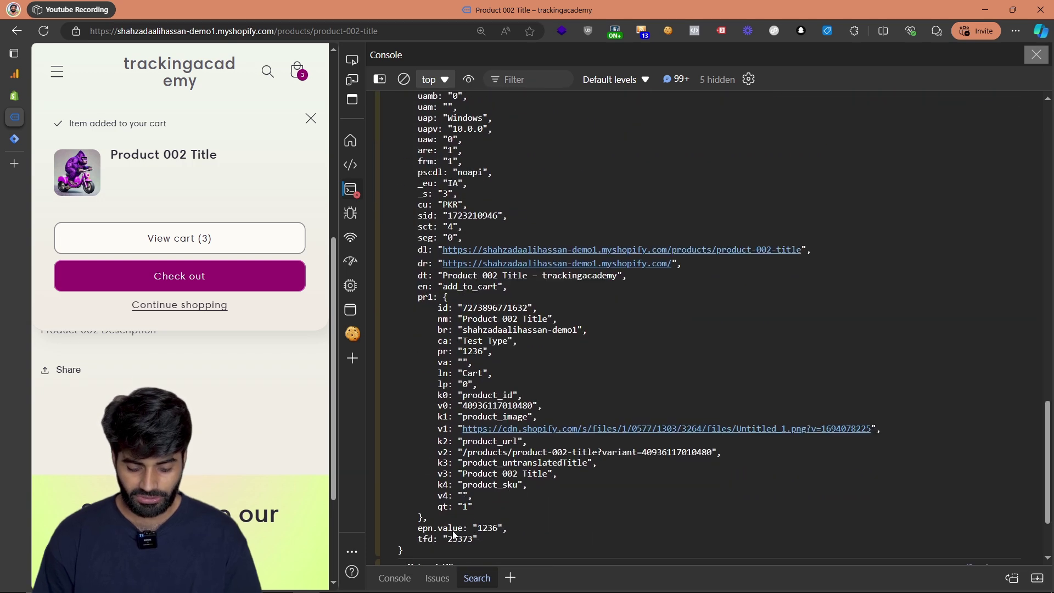
drag(429, 518, 393, 299)
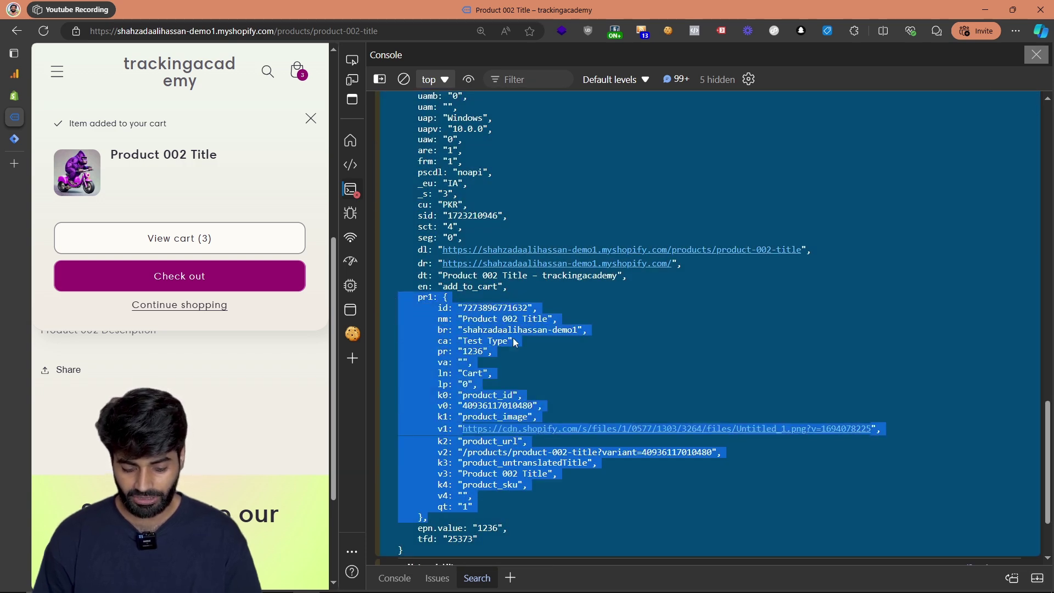
scroll(524, 342, up, 5)
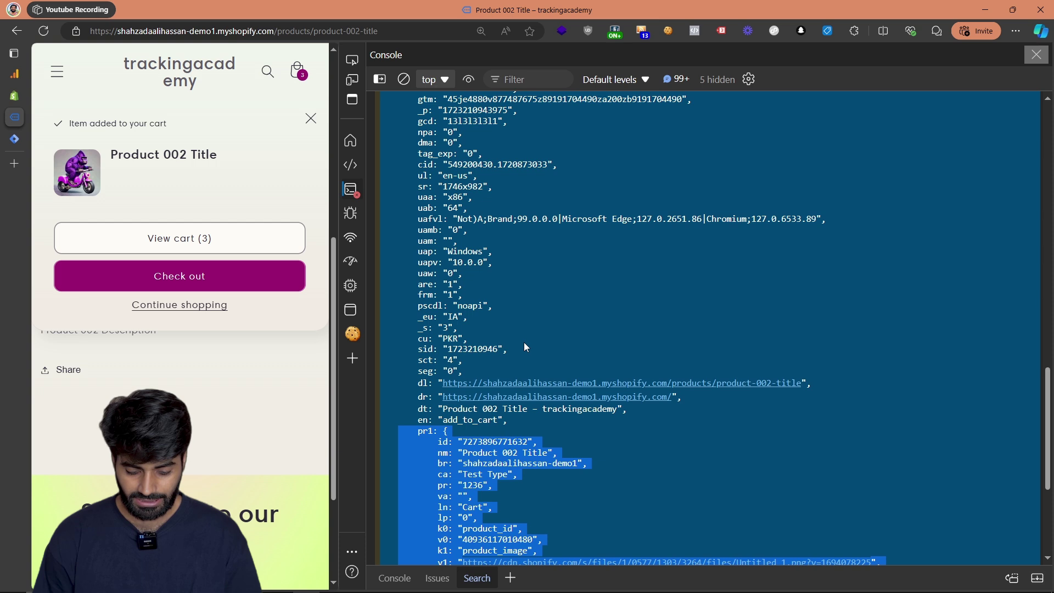
drag(472, 341, 421, 340)
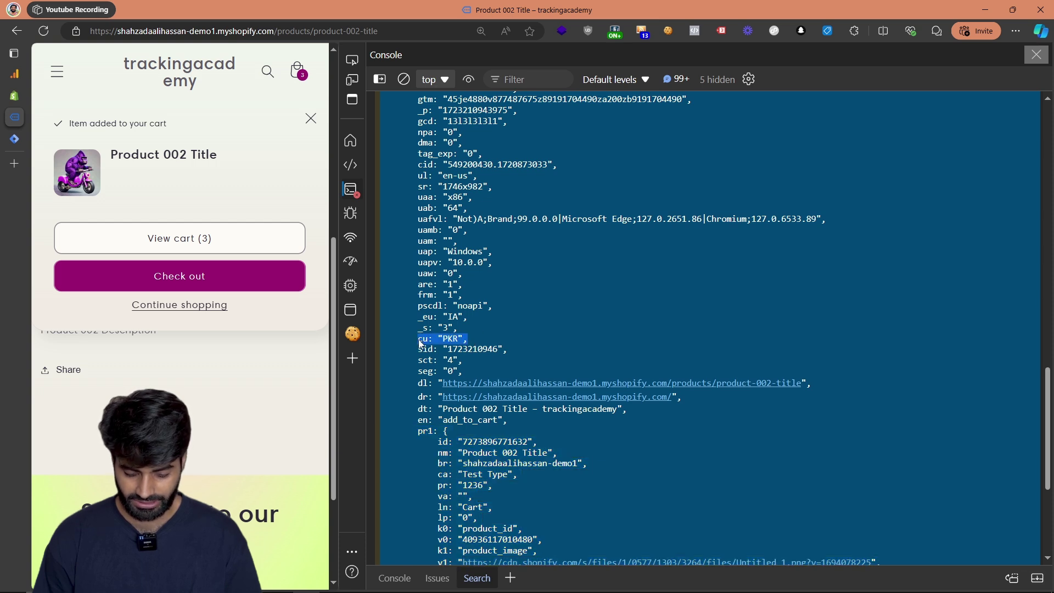
scroll(420, 339, down, 7)
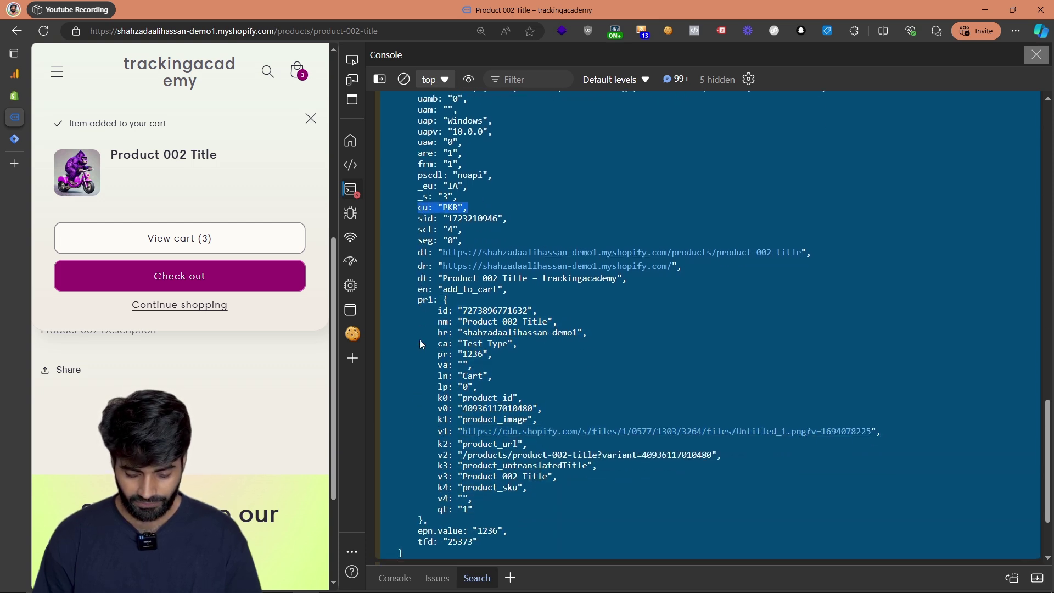